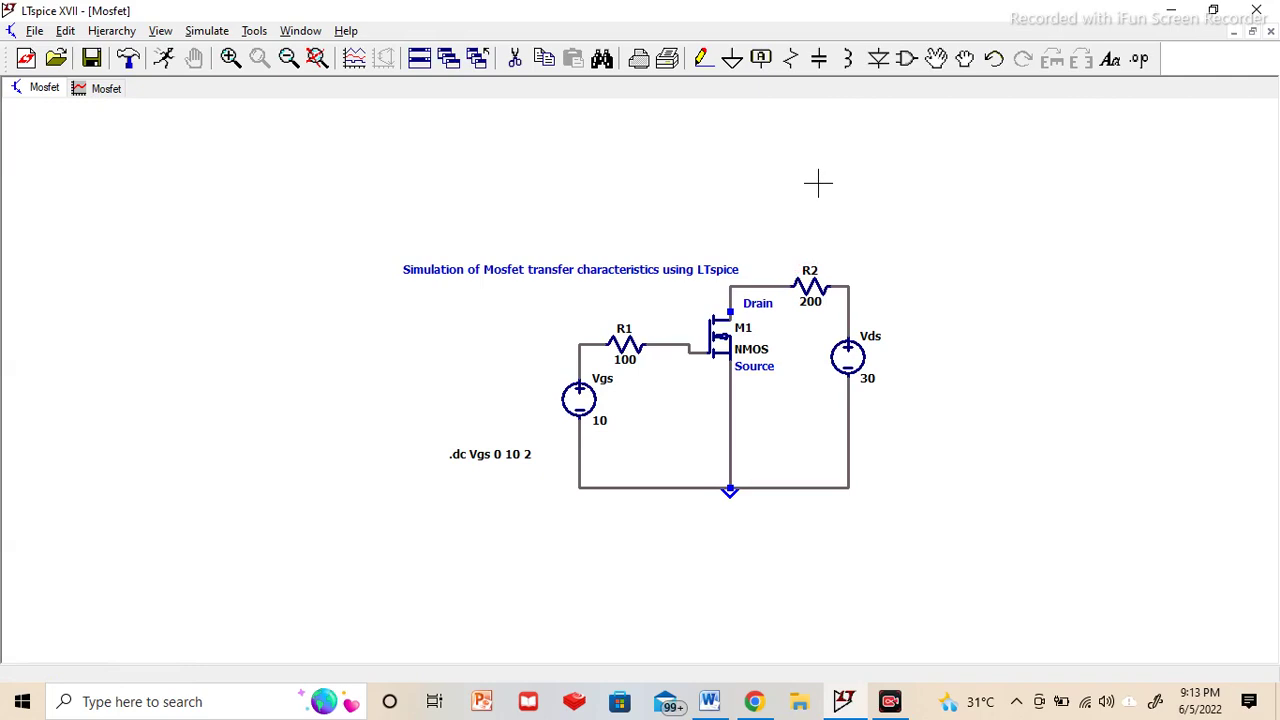
# - Choose the nmos transistor symbol from the component list
pyautogui.click(906, 60)
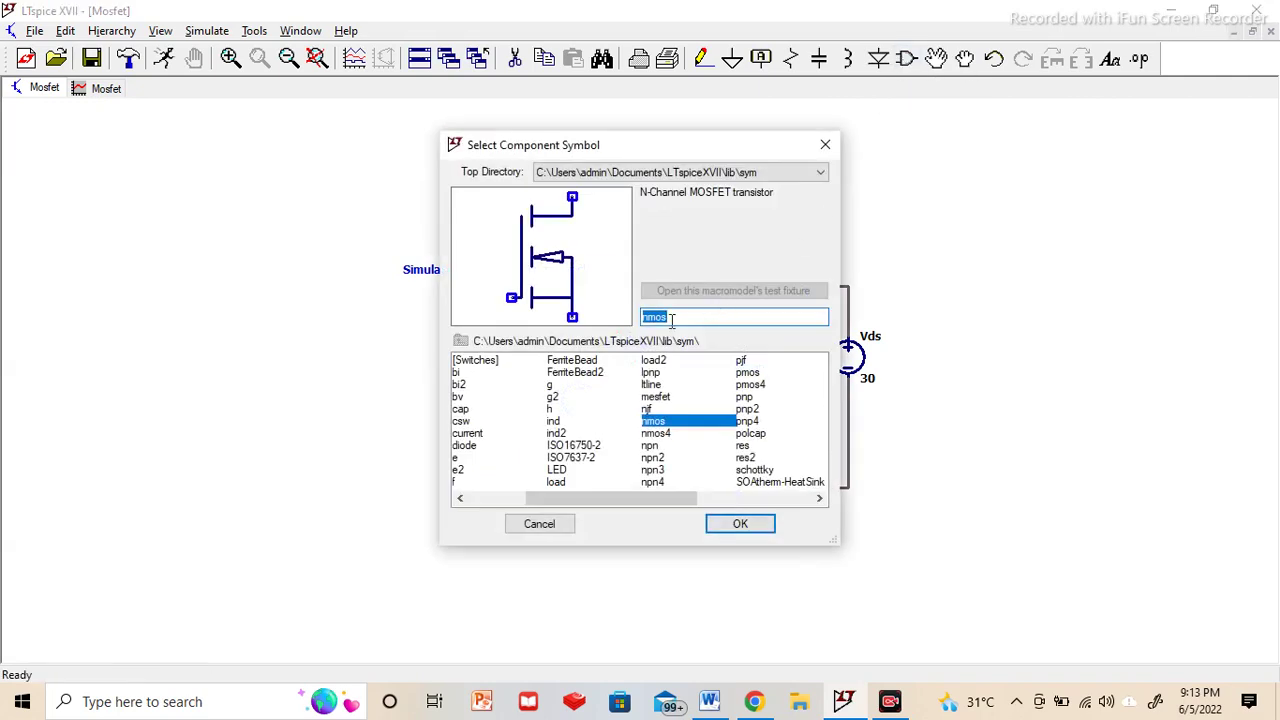
pyautogui.click(671, 317)
pyautogui.press('BackSpace')
pyautogui.press('BackSpace')
pyautogui.press('BackSpace')
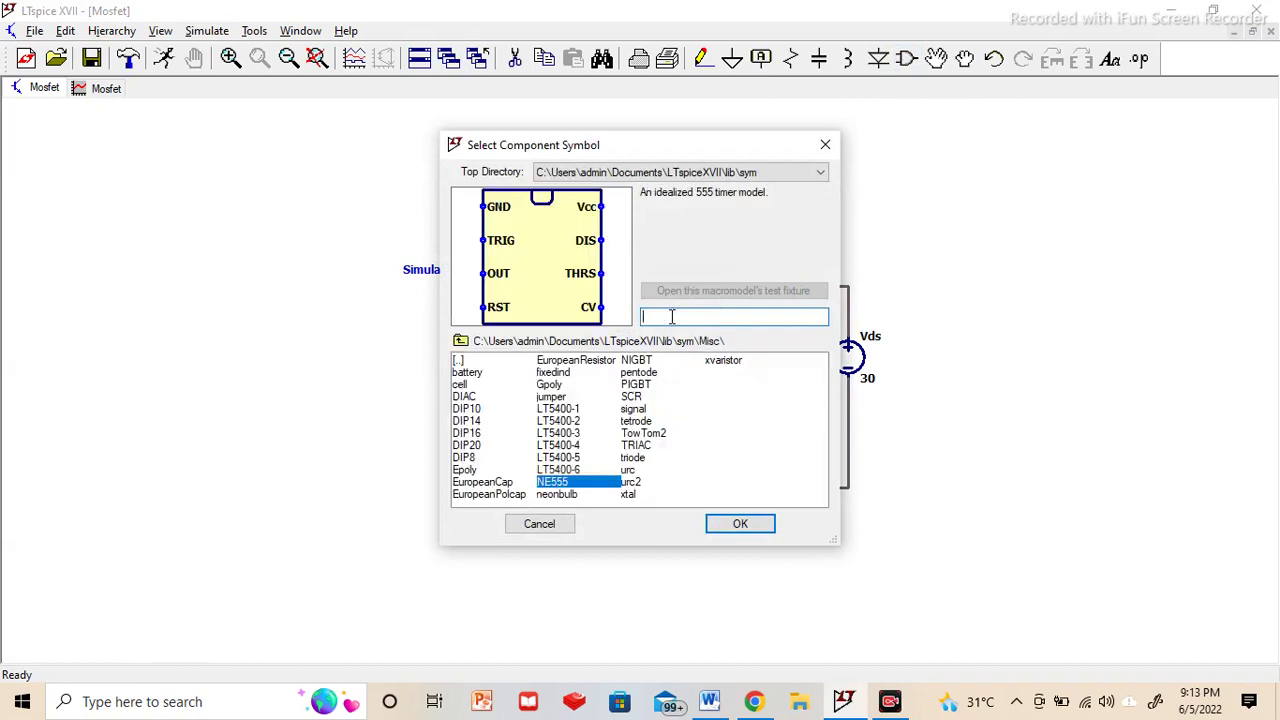
pyautogui.write('mos')
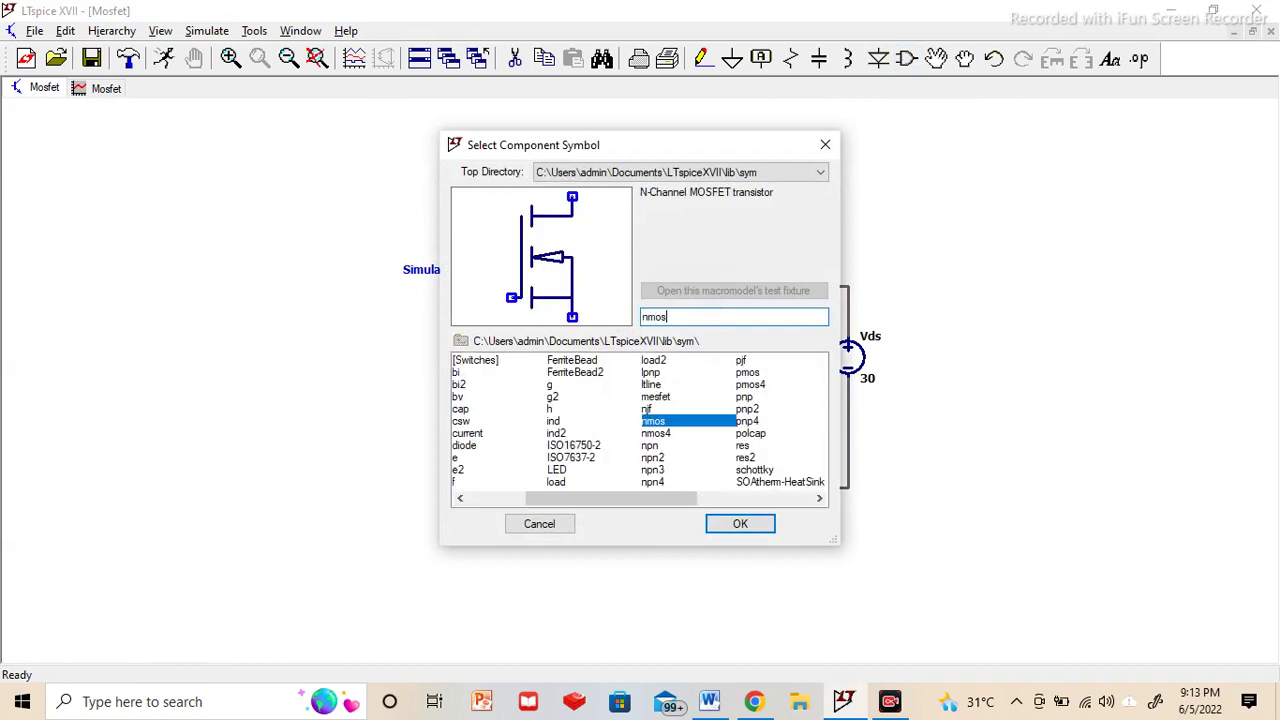
pyautogui.click(740, 525)
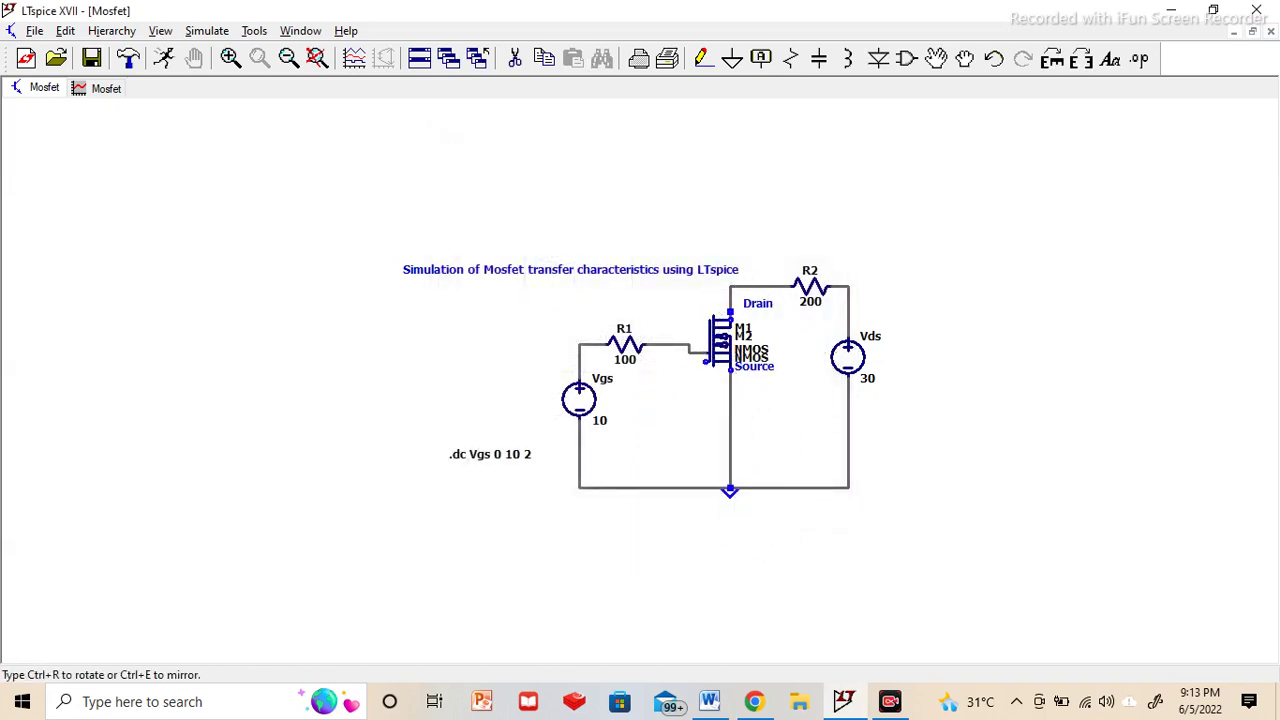
# - Place a second NMOS transistor, then delete the extra M2 from the schematic
pyautogui.click(1022, 255)
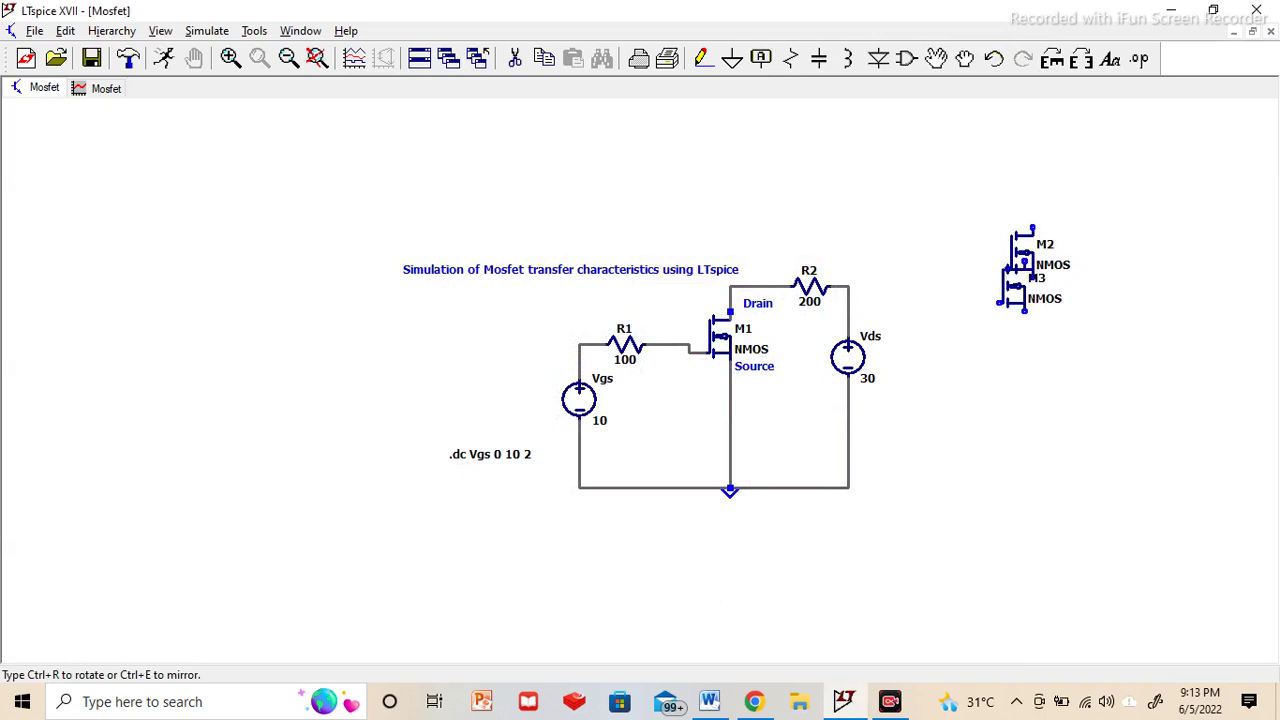
pyautogui.press('Escape')
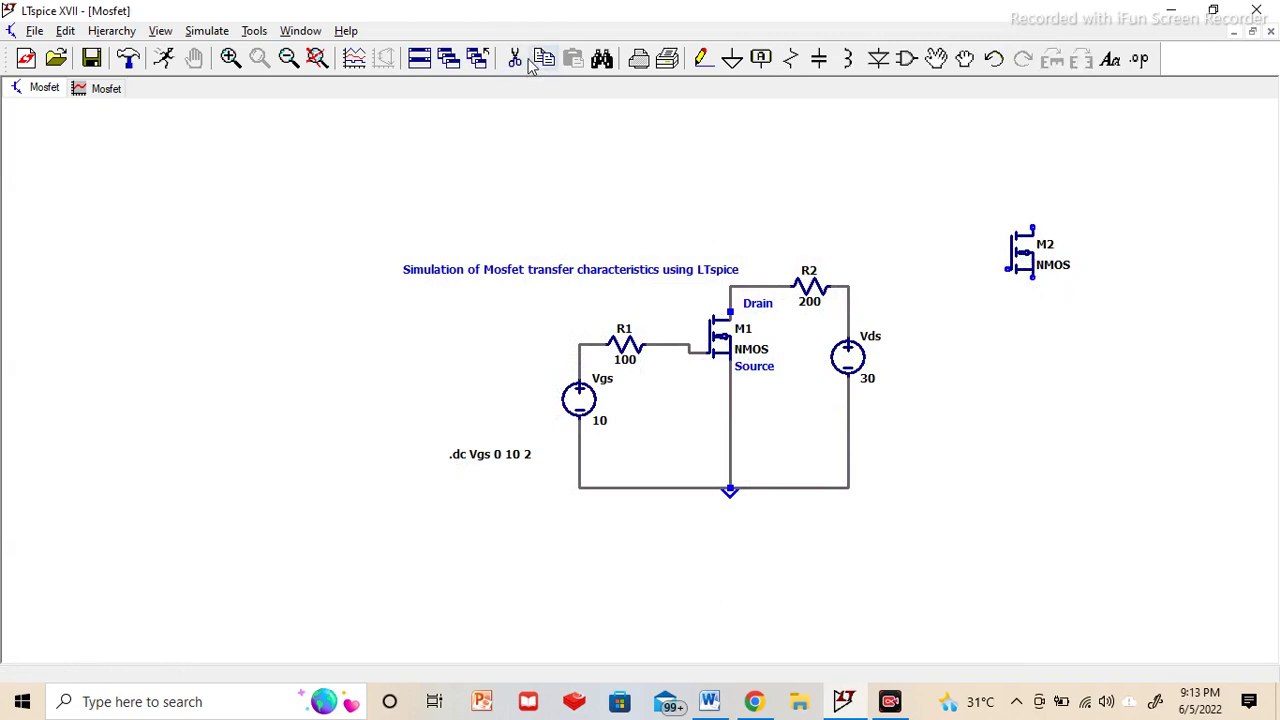
pyautogui.click(515, 57)
pyautogui.click(1026, 255)
# - Add the comment text 'Gate' next to the MOSFET's gate terminal
pyautogui.rightClick(752, 401)
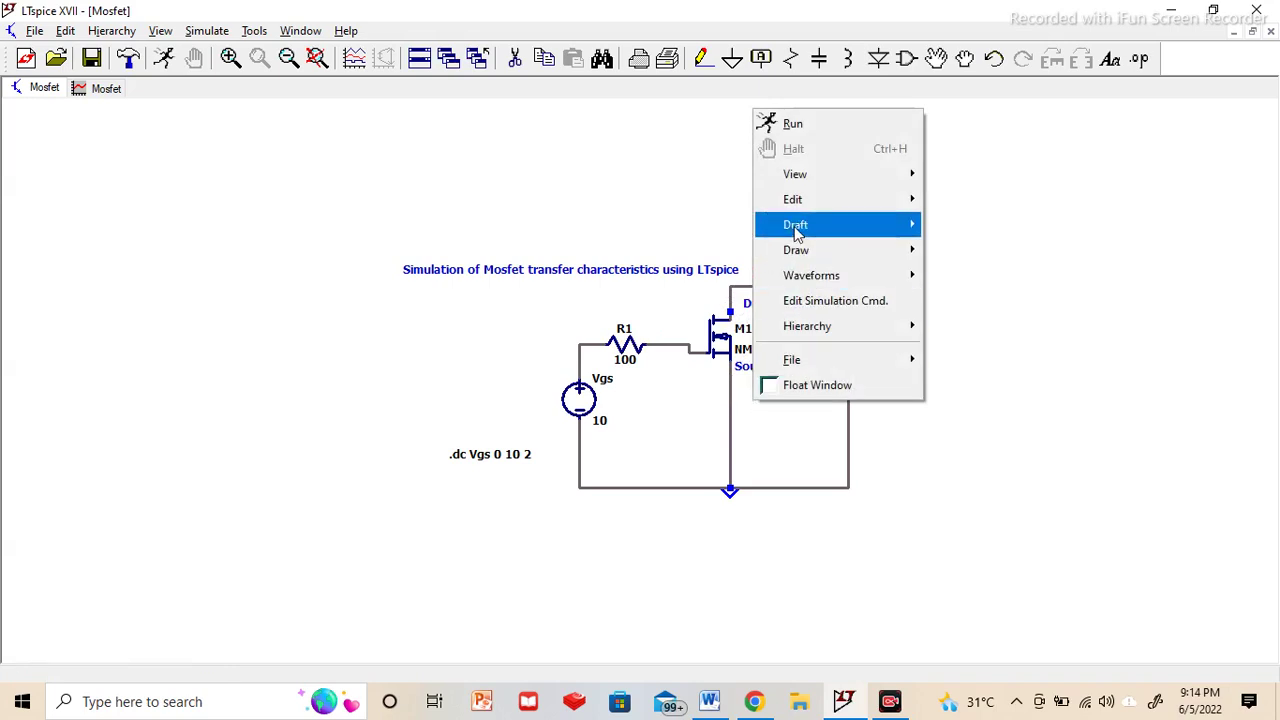
pyautogui.moveTo(811, 231)
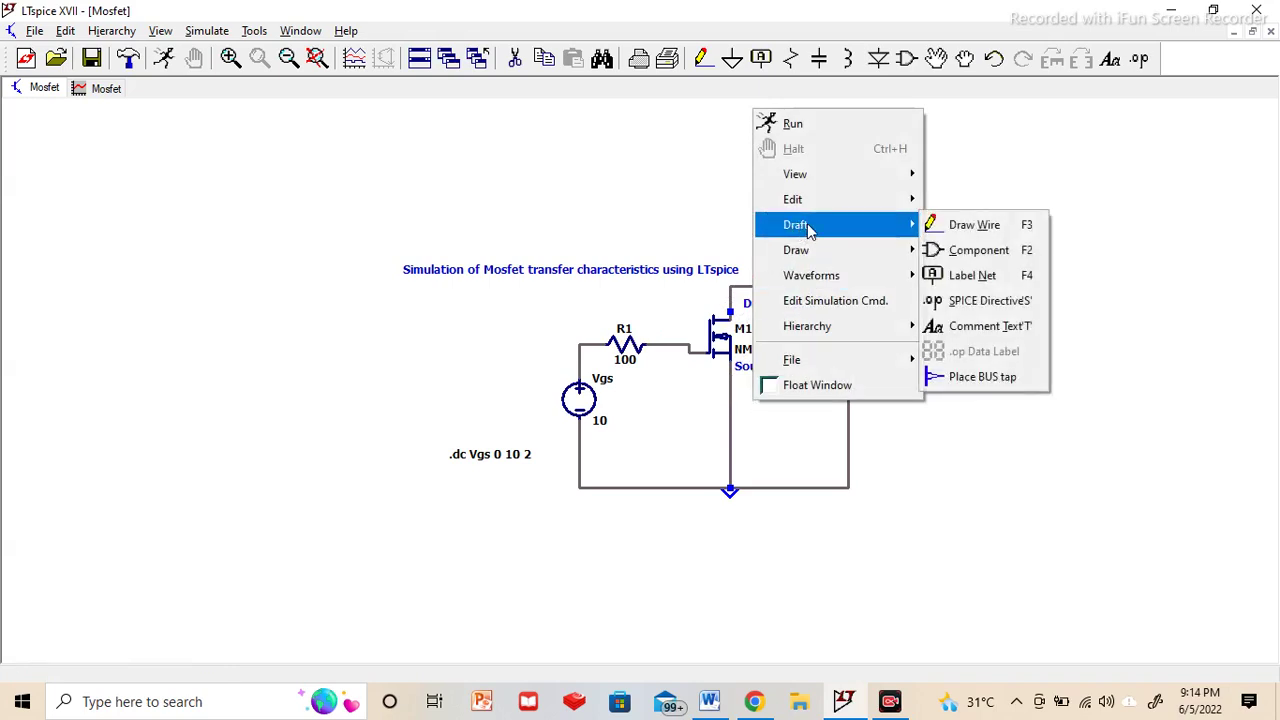
pyautogui.click(984, 330)
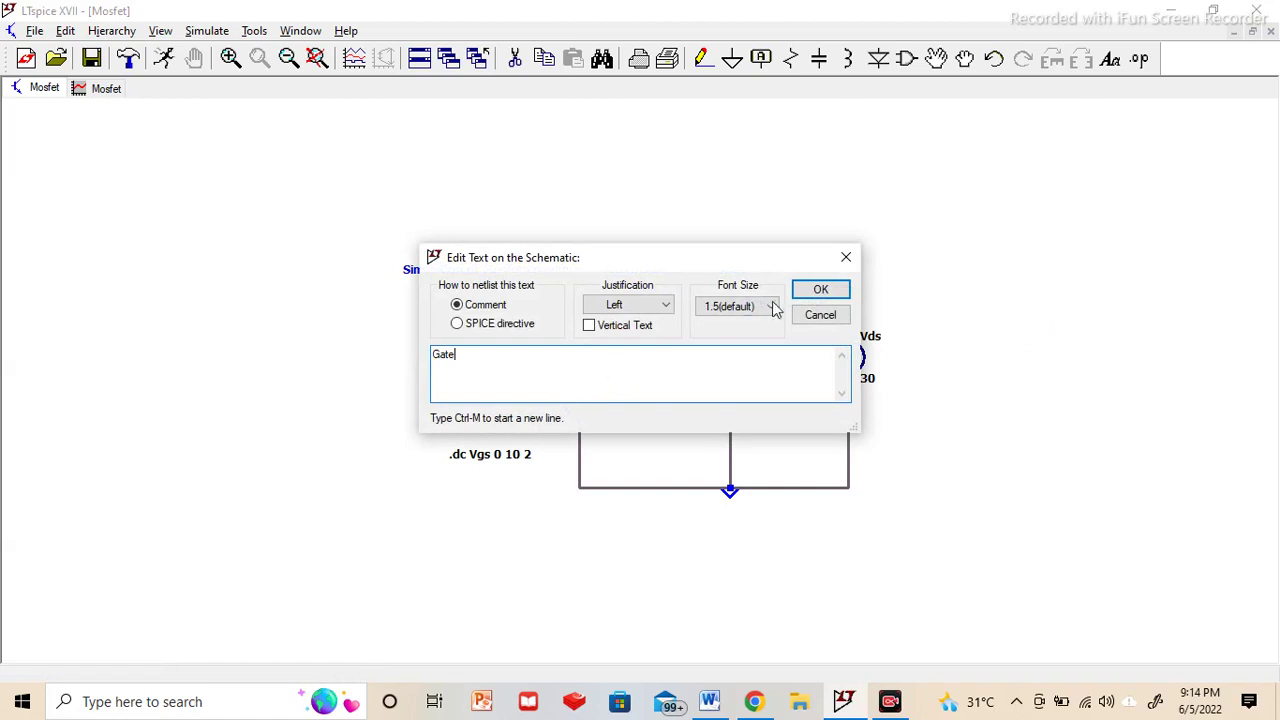
pyautogui.write('Gate')
pyautogui.click(820, 289)
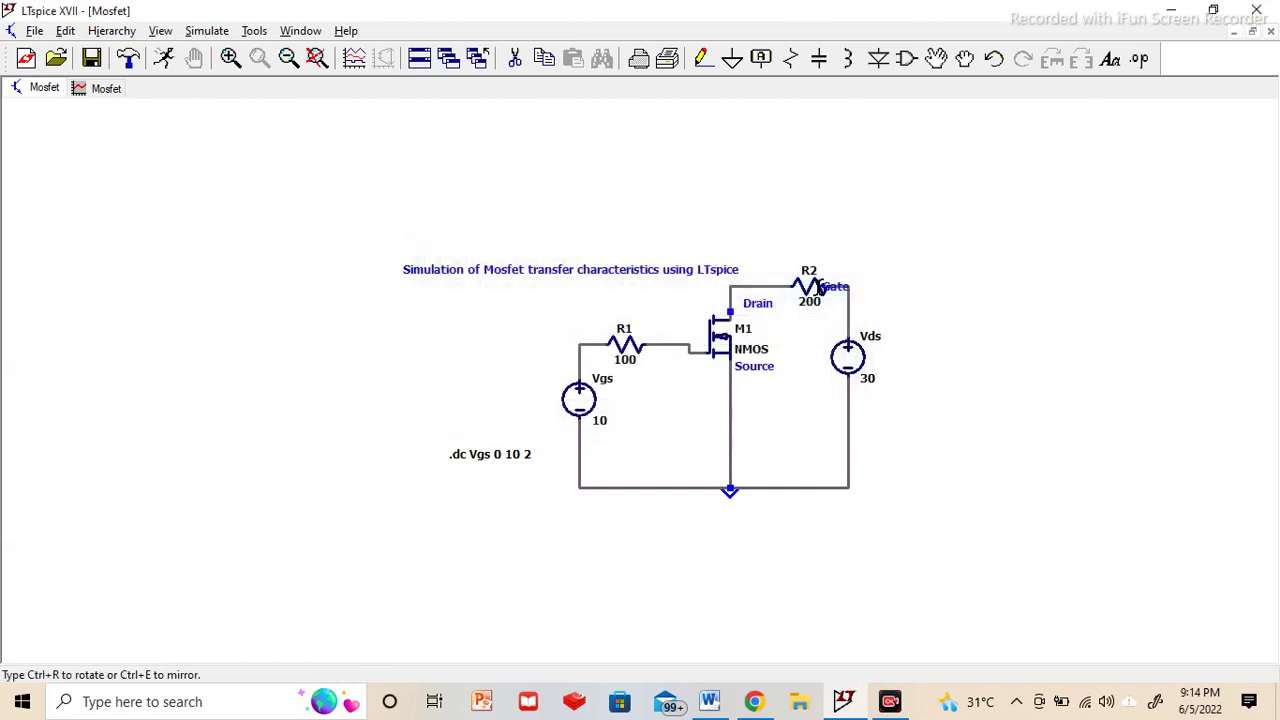
pyautogui.click(687, 365)
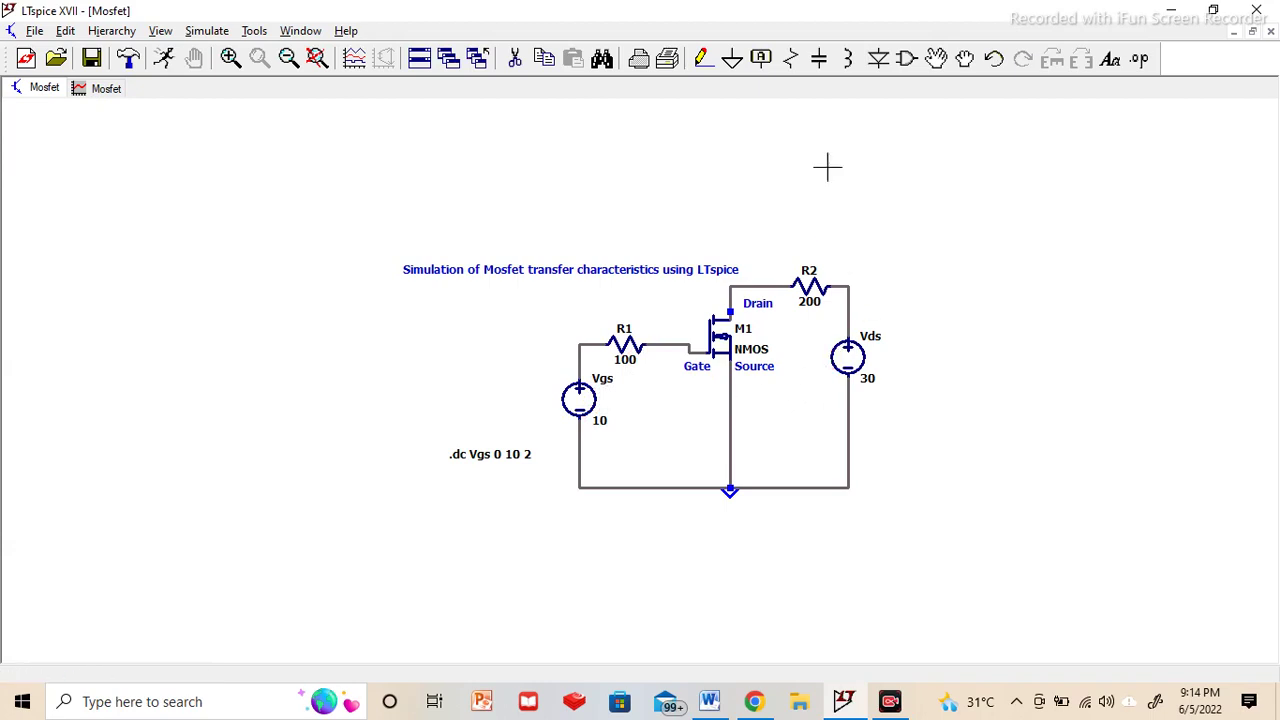
pyautogui.click(905, 58)
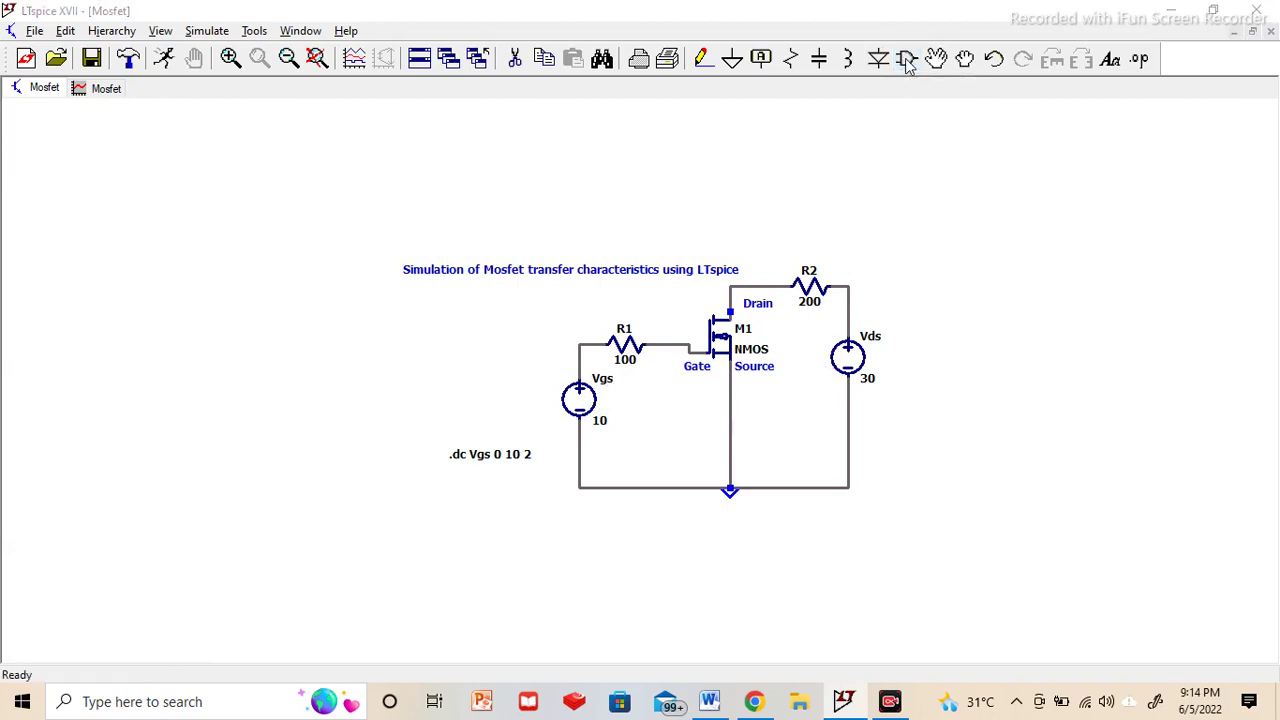
pyautogui.press('BackSpace')
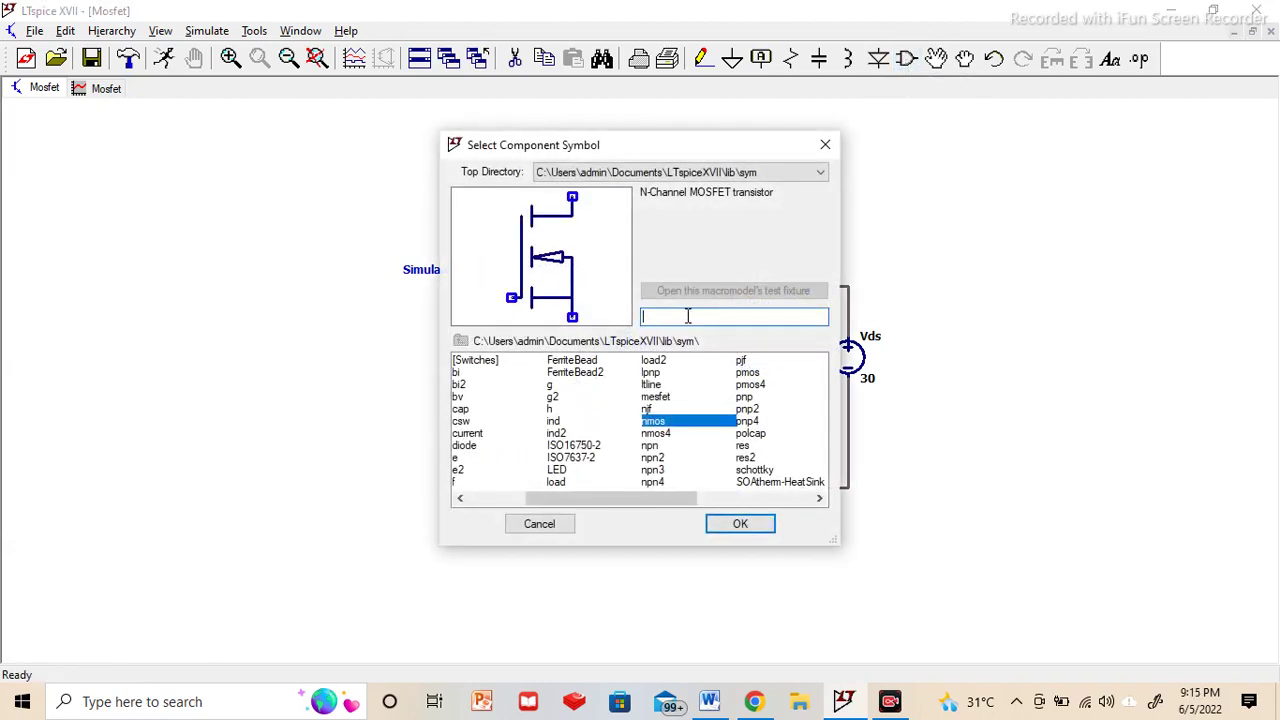
pyautogui.write('vol')
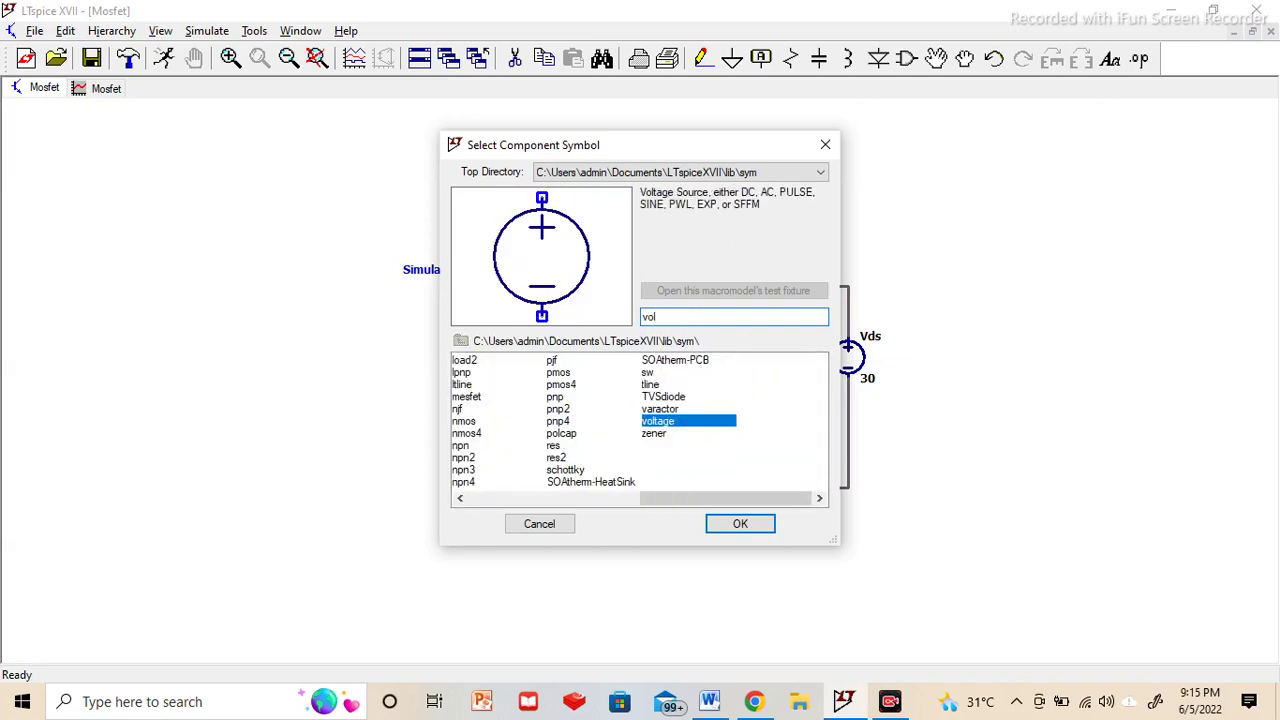
pyautogui.click(539, 523)
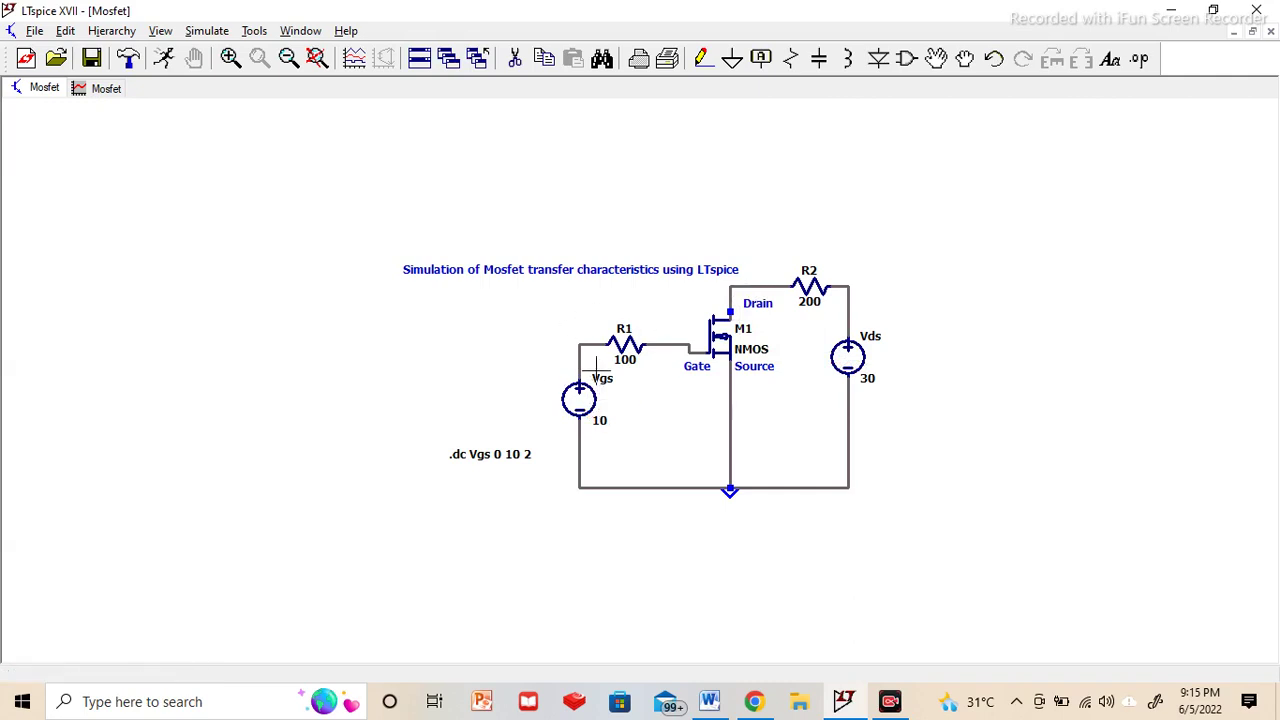
pyautogui.click(205, 33)
pyautogui.click(225, 214)
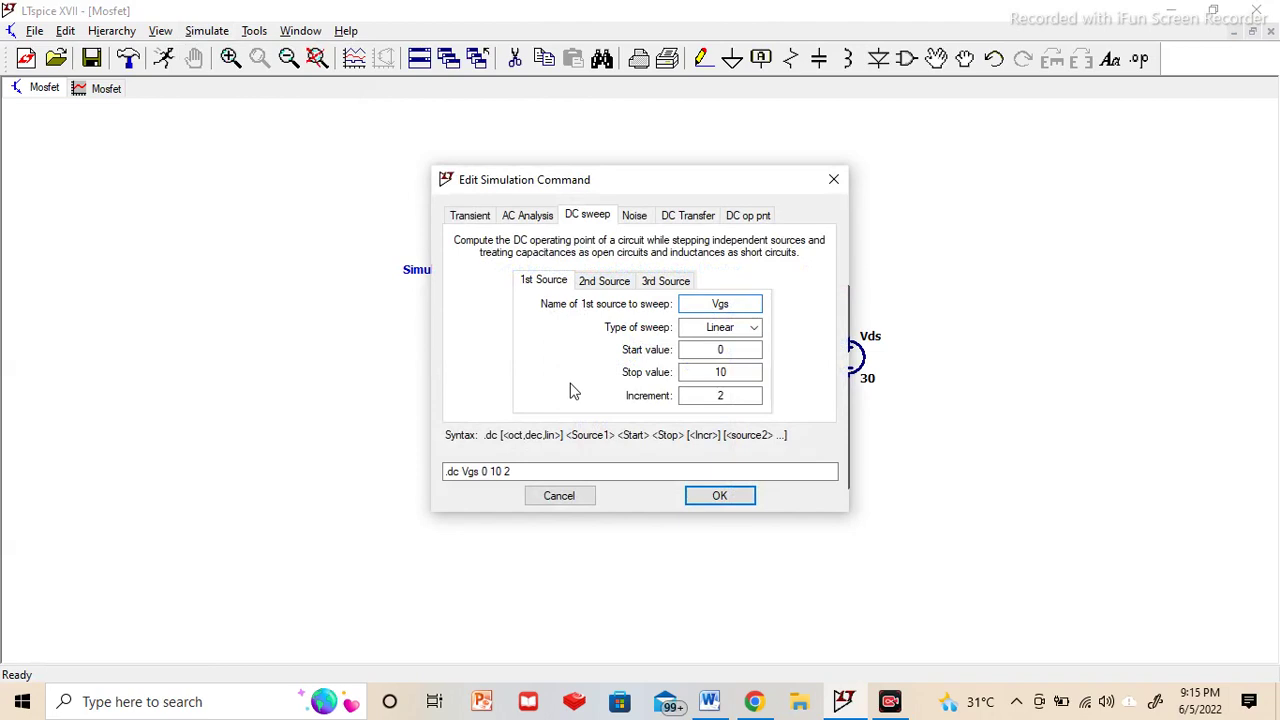
pyautogui.moveTo(640, 187); pyautogui.dragTo(355, 198)
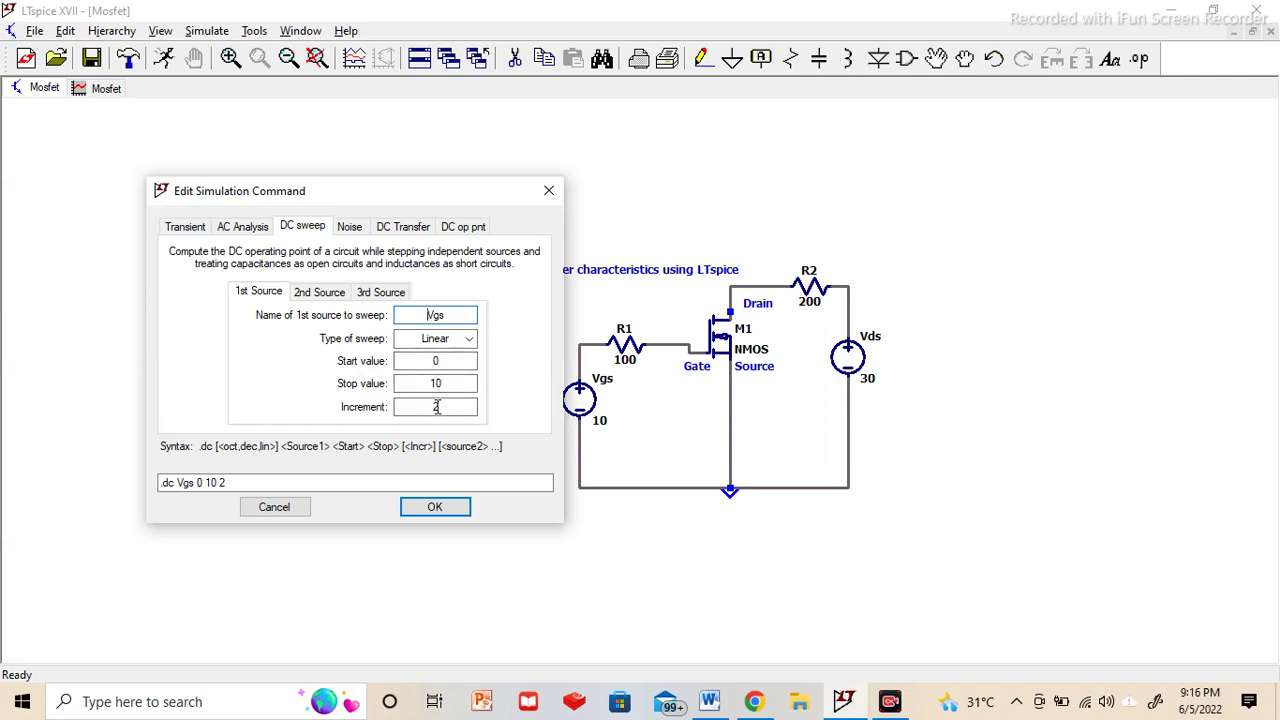
pyautogui.click(430, 508)
pyautogui.click(468, 480)
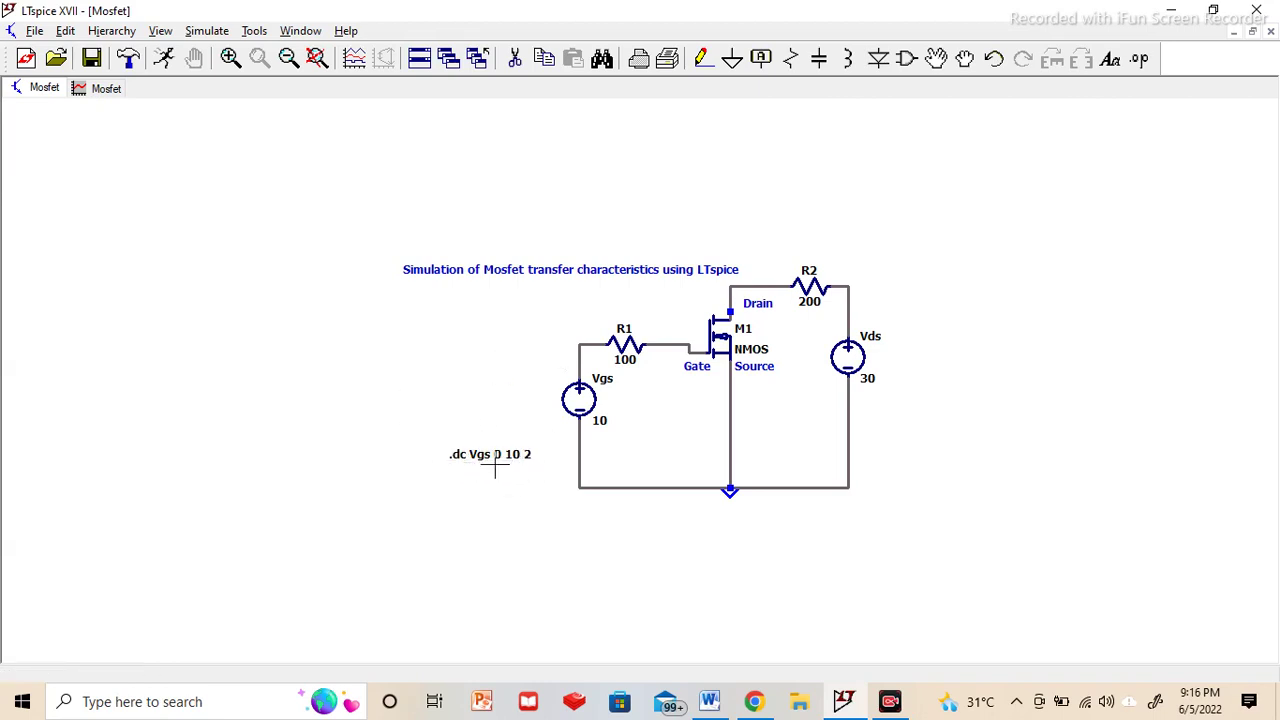
# - Run the 0–10 V DC sweep and zoom the schematic to fit its window
pyautogui.click(165, 60)
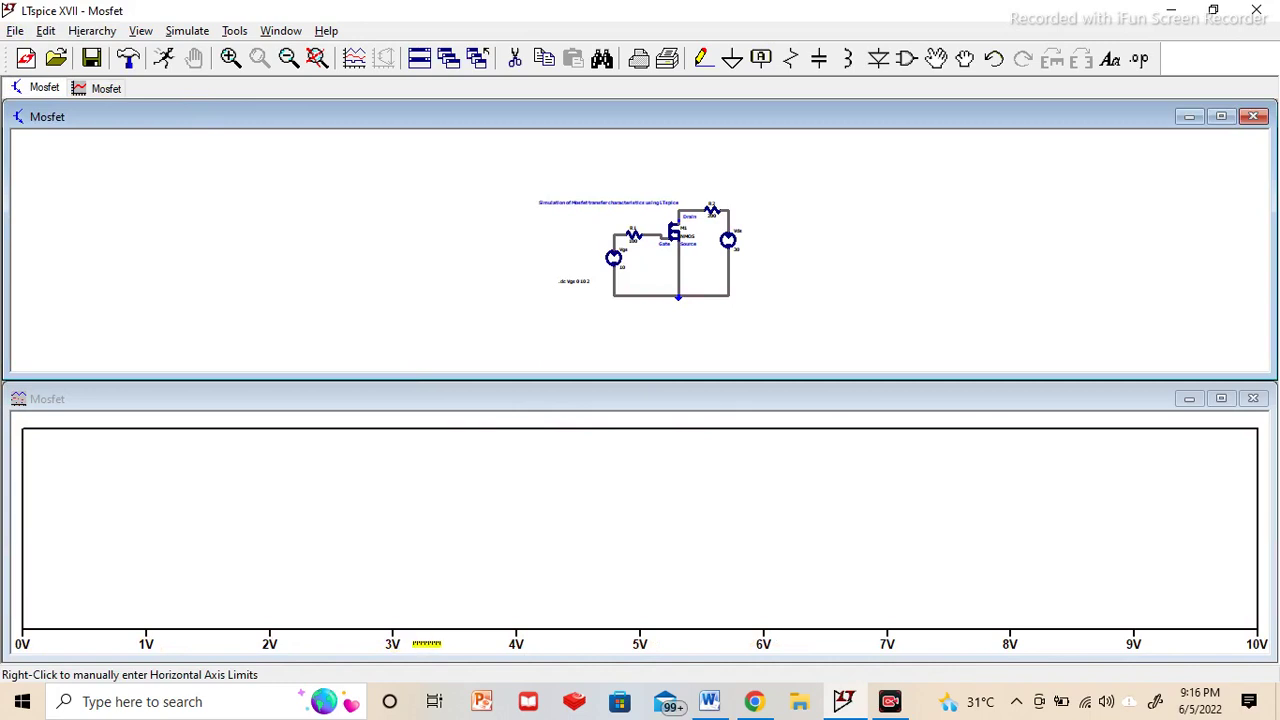
pyautogui.click(317, 57)
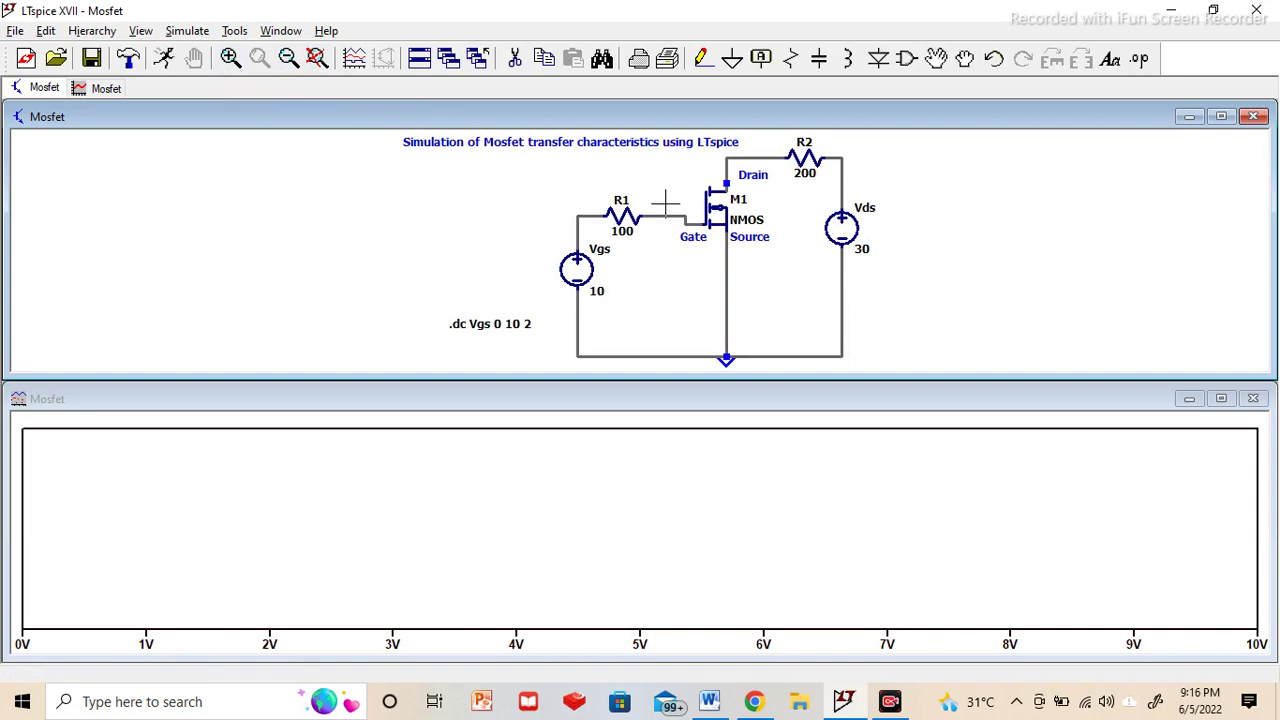
# - Probe the M1 drain lead to plot Id(M1) over the 0–10 V sweep
pyautogui.click(736, 174)
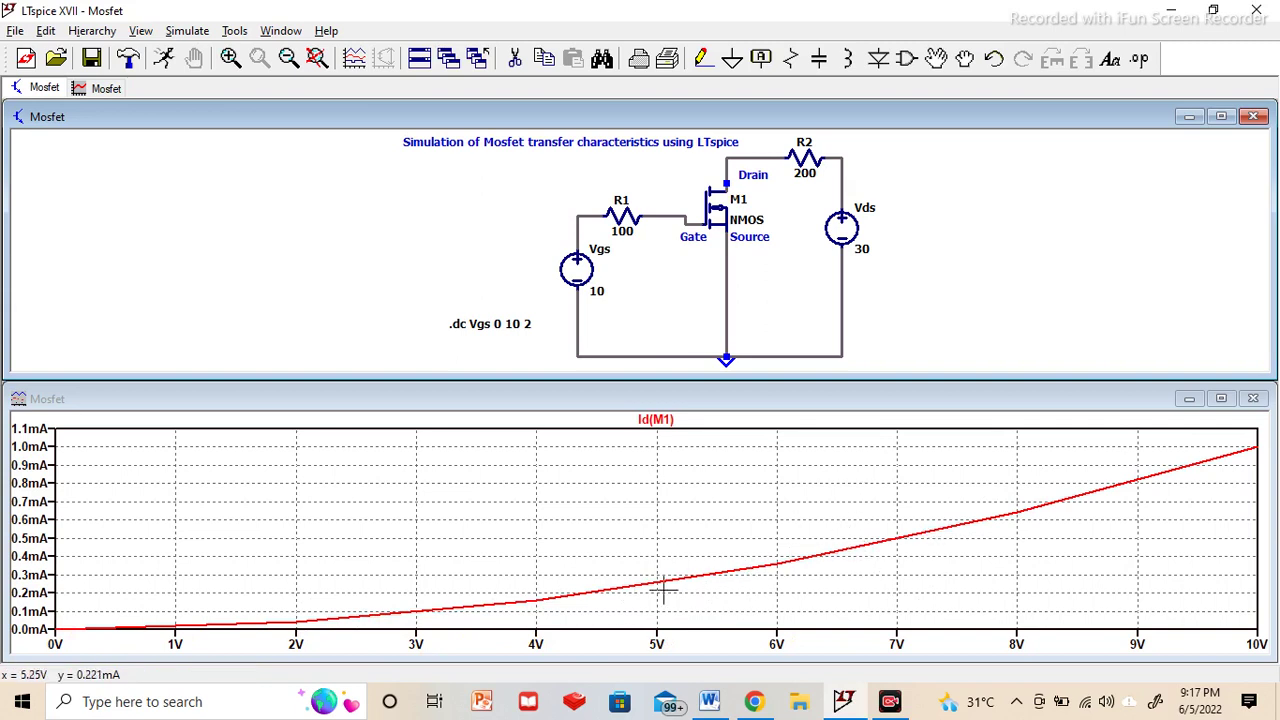
pyautogui.rightClick(880, 510)
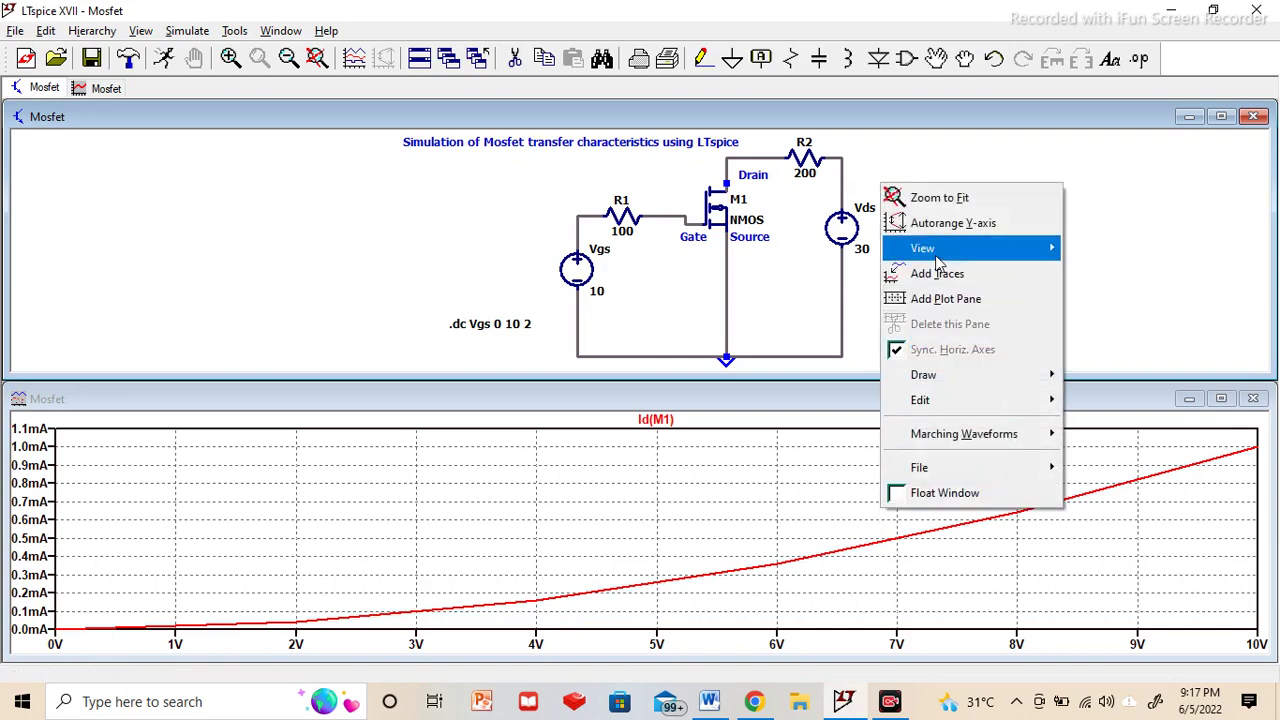
pyautogui.moveTo(936, 255)
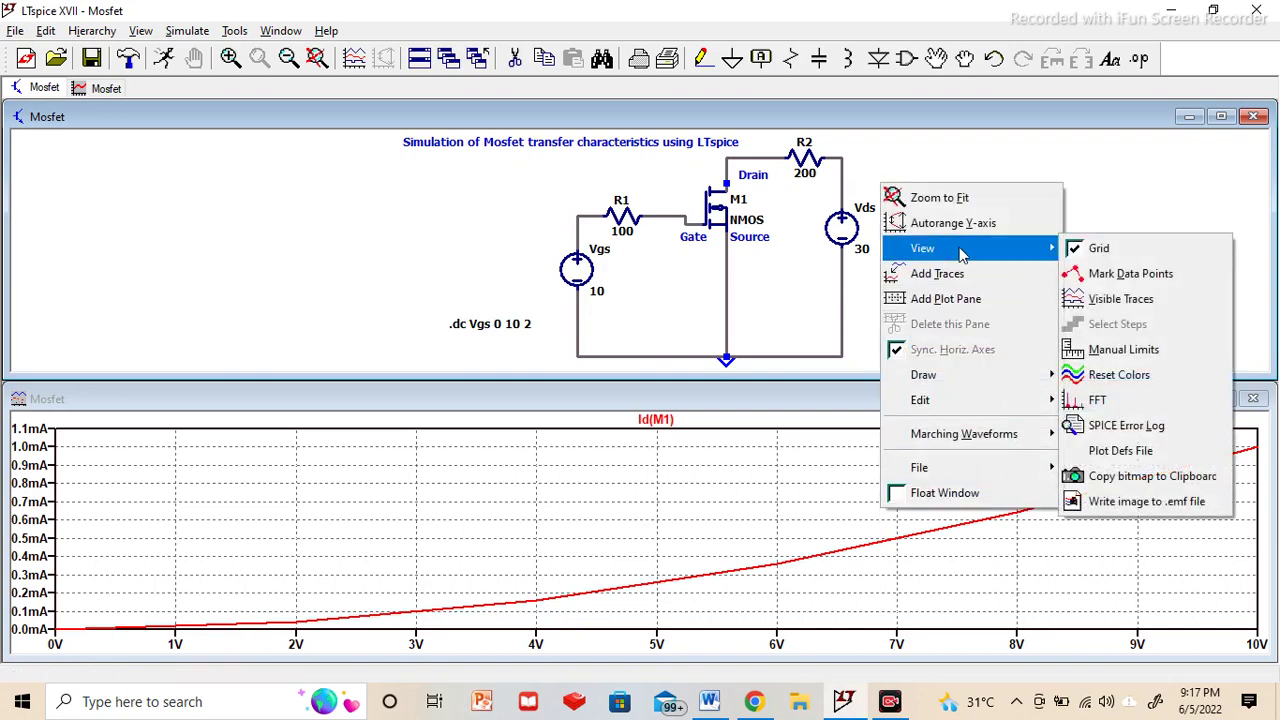
# - Turn on Mark Data Points for the Id(M1) trace
pyautogui.click(1125, 274)
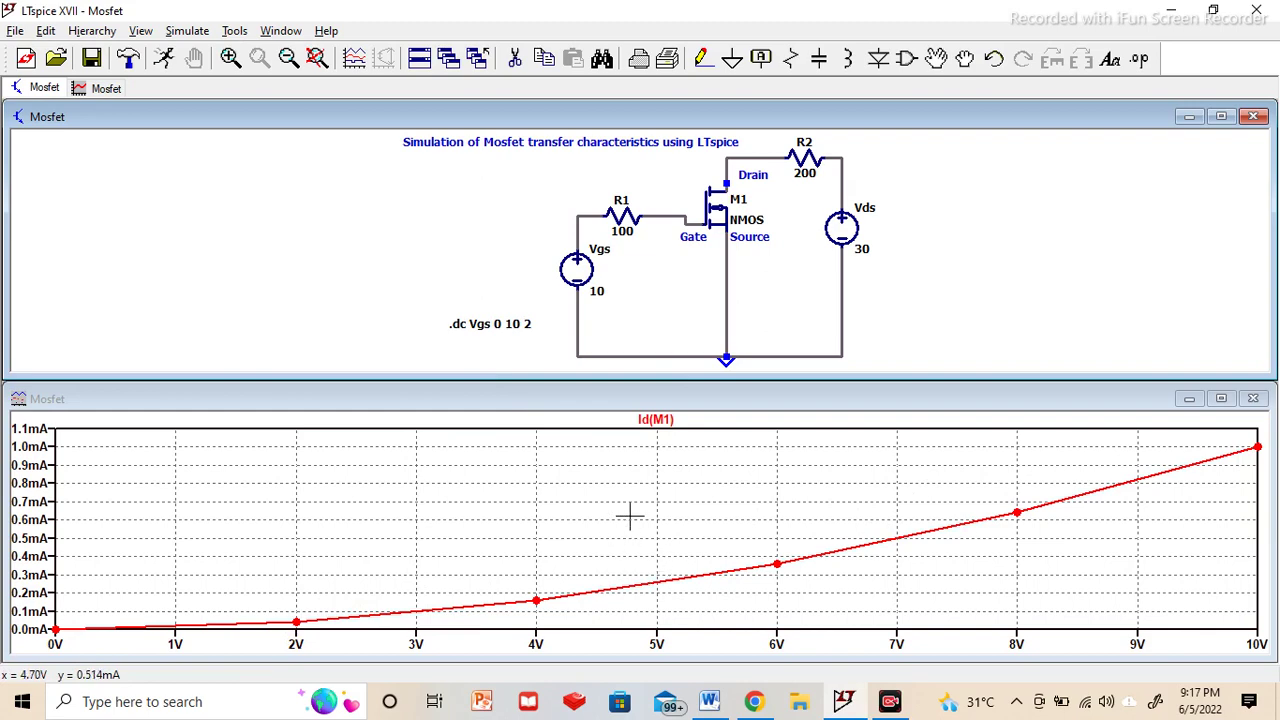
pyautogui.click(186, 32)
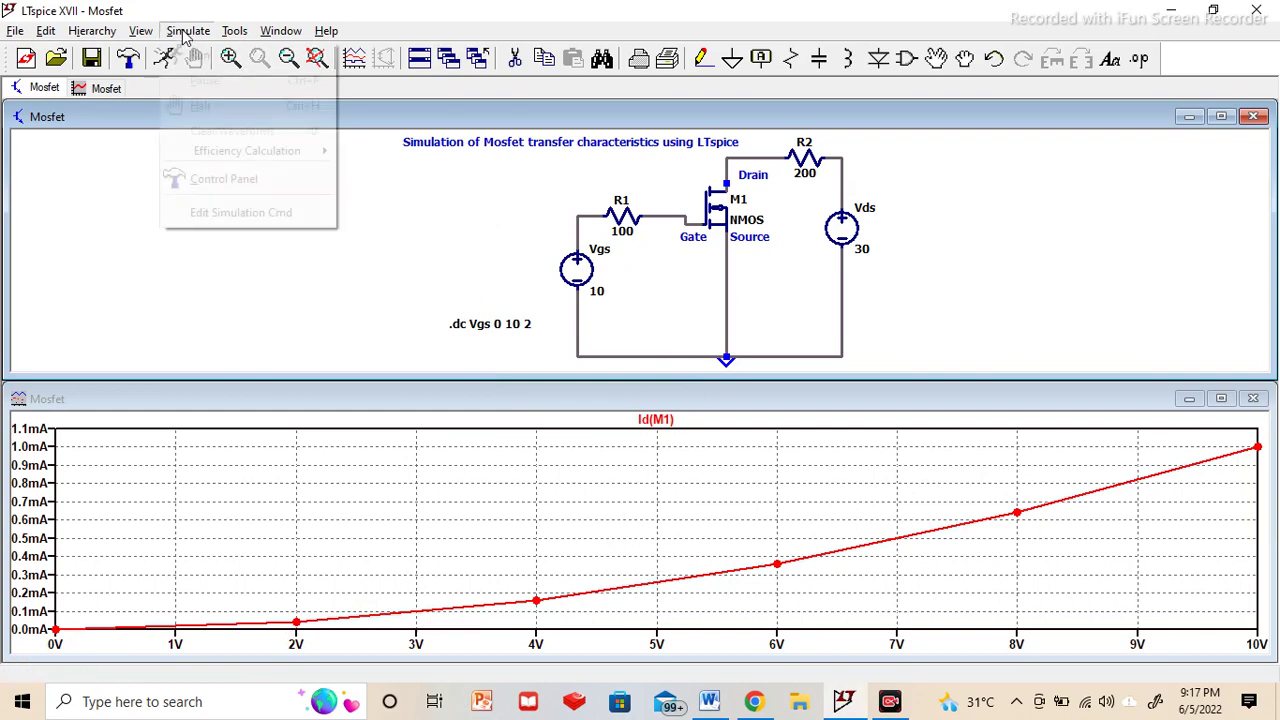
# - Set the first DC sweep source to Vds from 0 to 30 V in 0.1 V steps
pyautogui.click(228, 214)
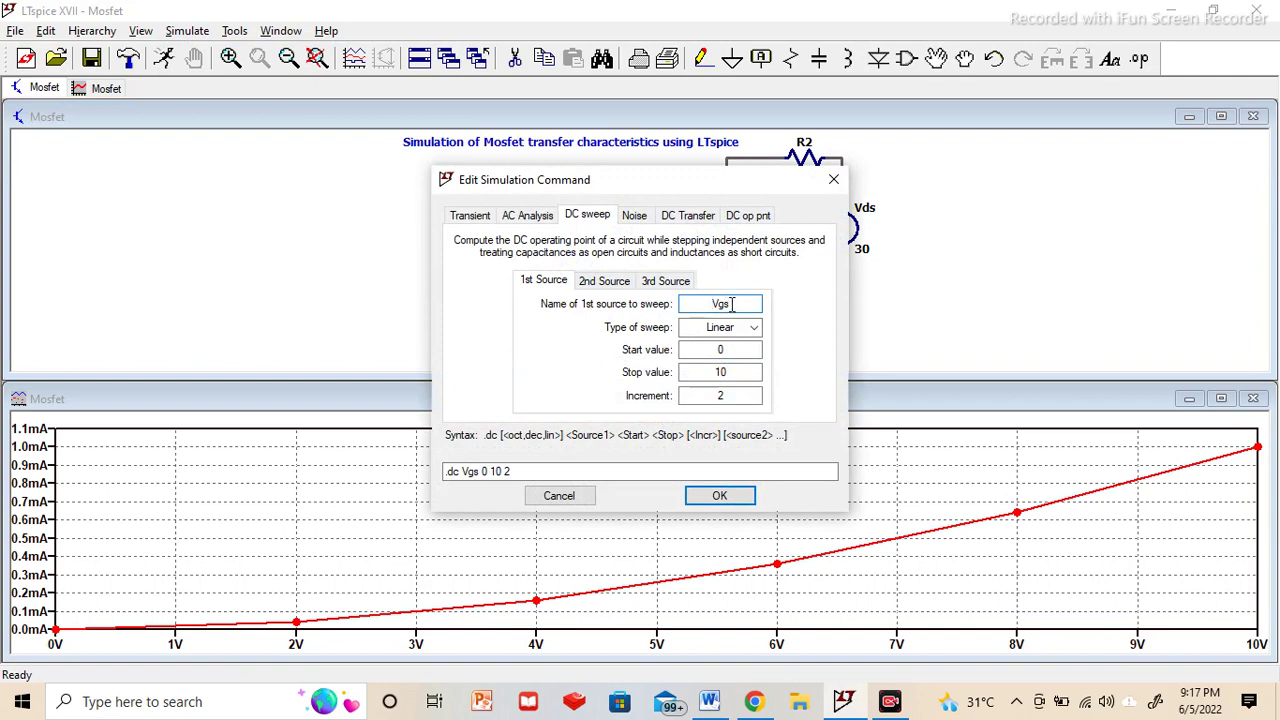
pyautogui.press('BackSpace')
pyautogui.press('BackSpace')
pyautogui.write('ds')
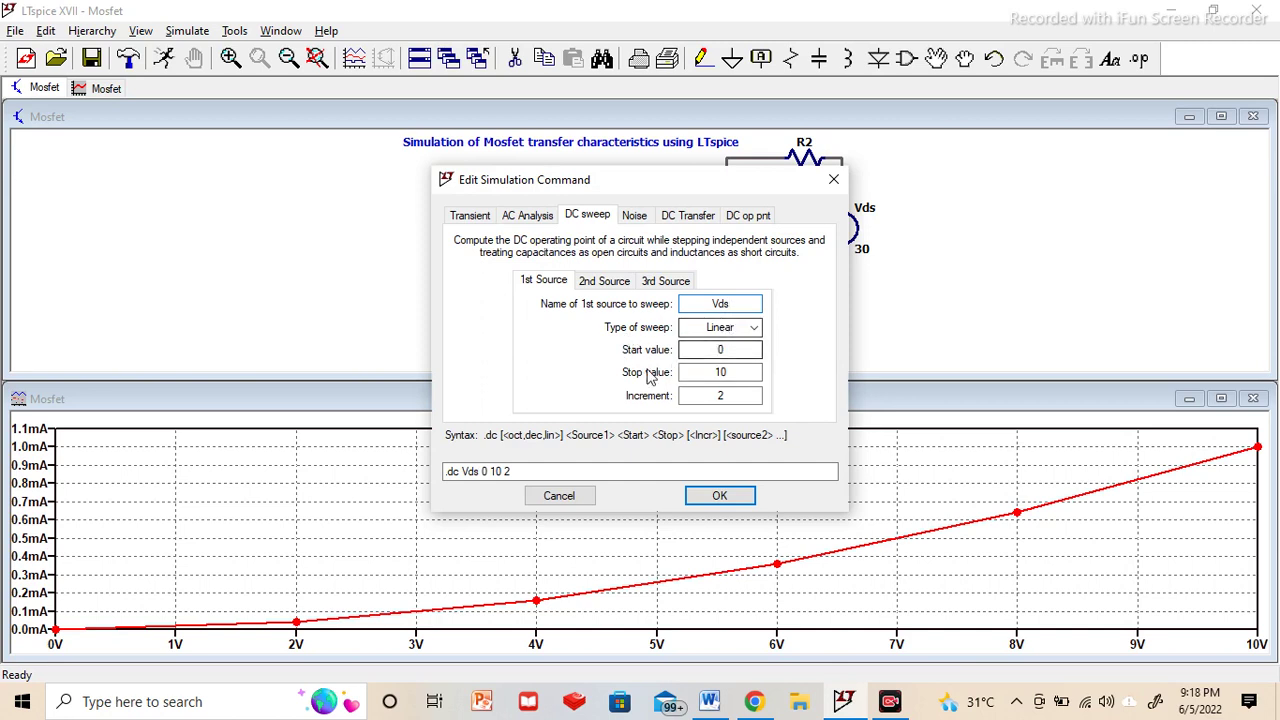
pyautogui.click(730, 371)
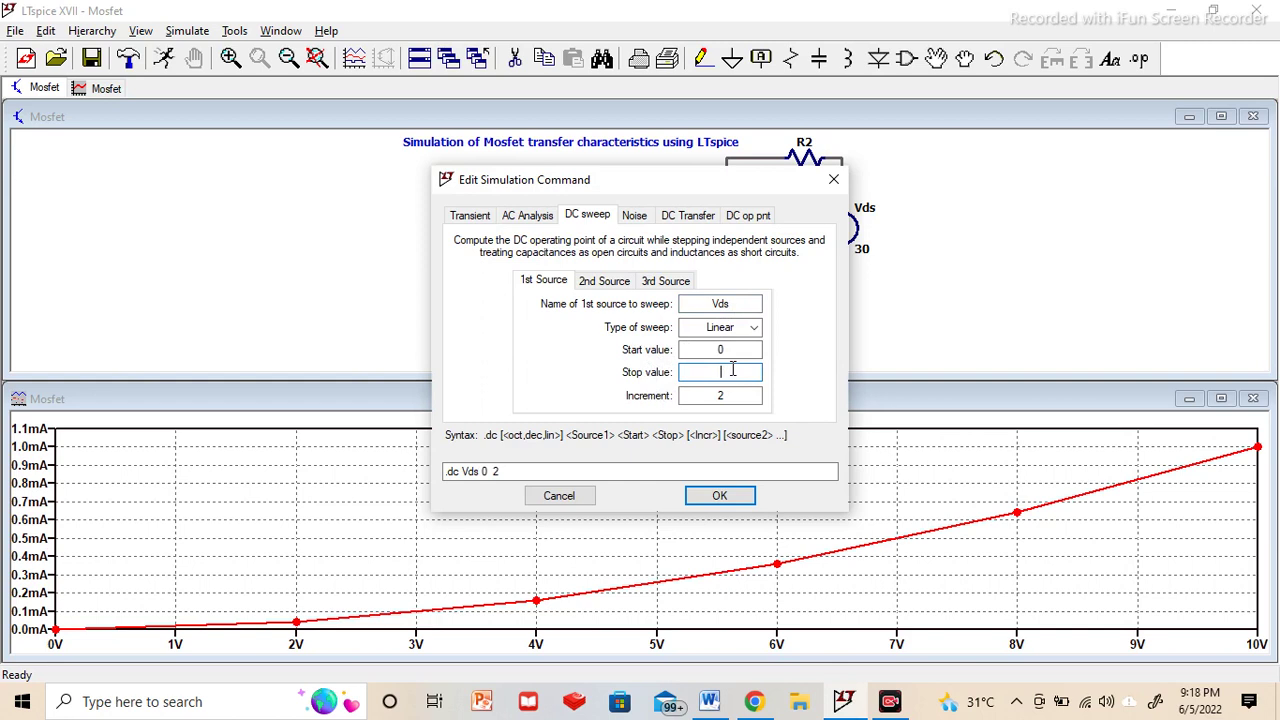
pyautogui.press('Tab')
pyautogui.click(733, 395)
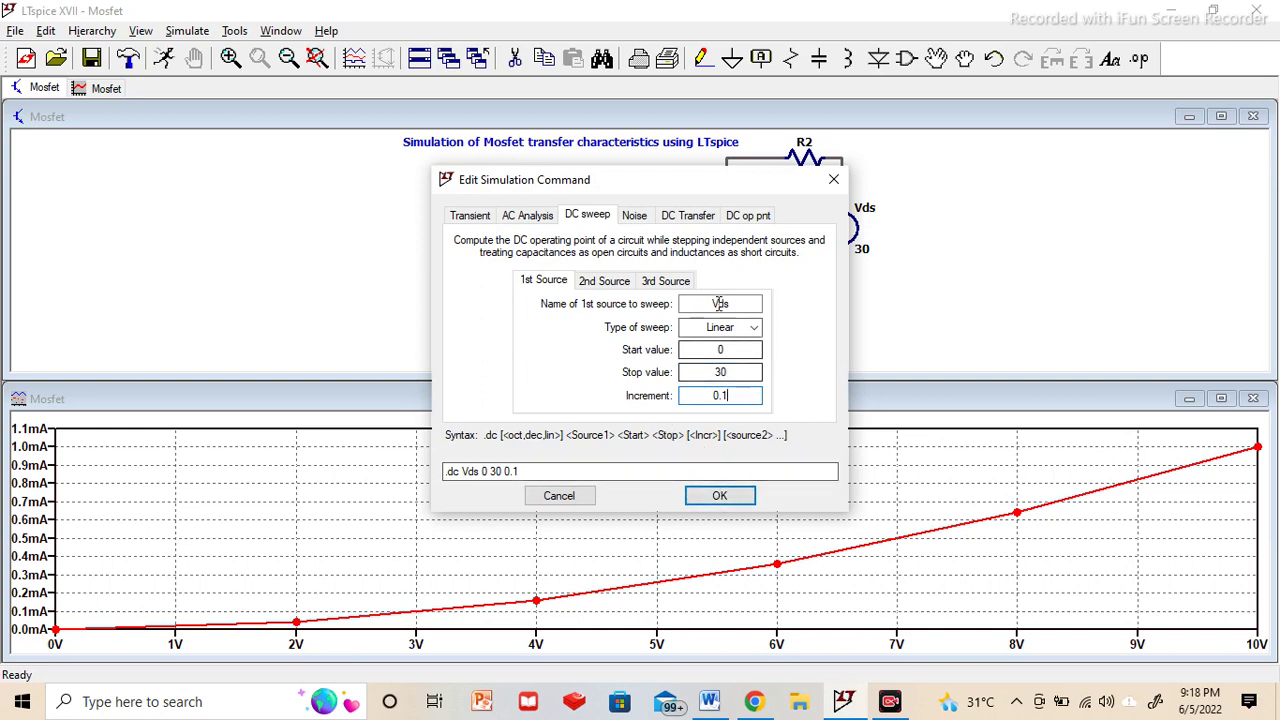
# - Add a nested second source Vgs from 0 to 10 V in 2 V steps
pyautogui.click(606, 281)
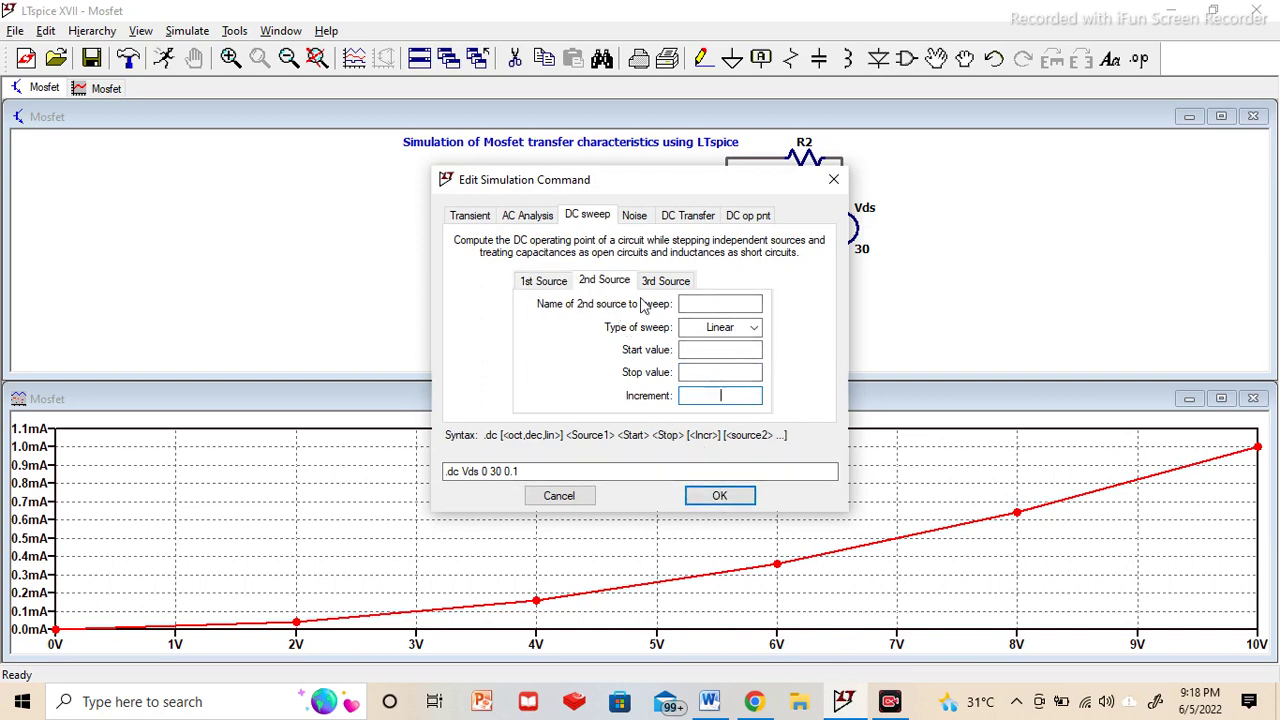
pyautogui.click(714, 302)
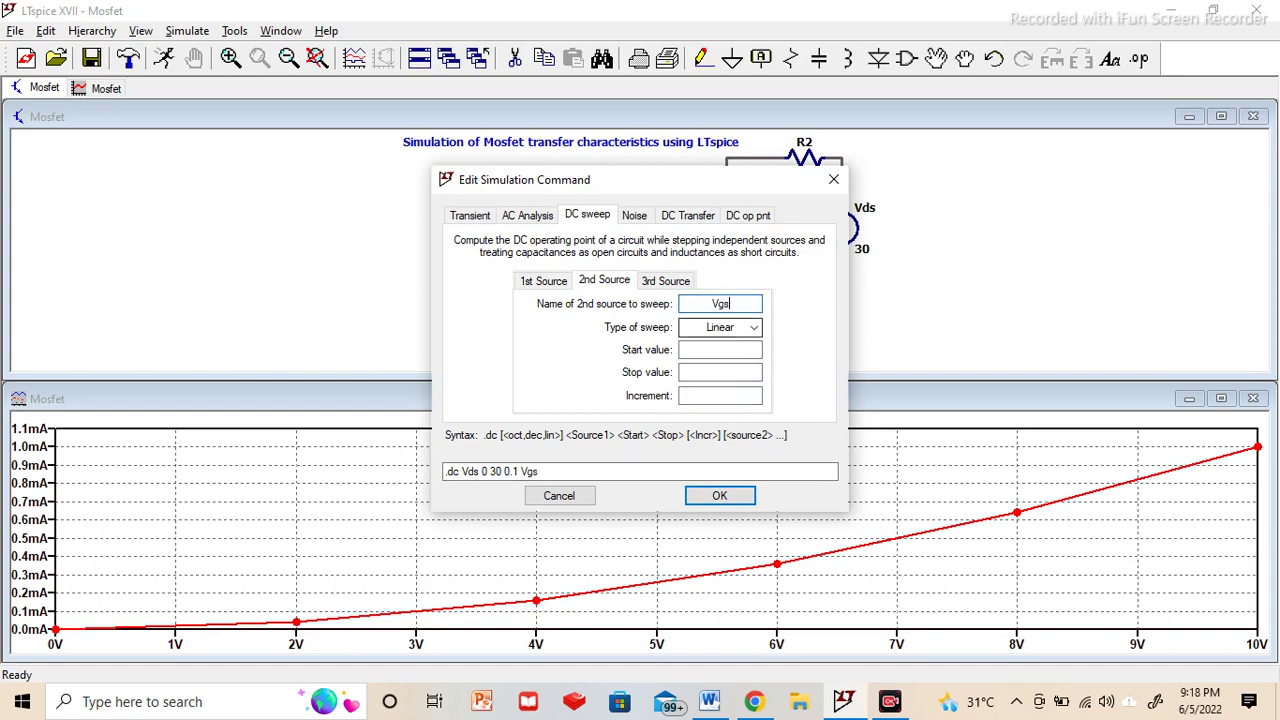
pyautogui.click(723, 350)
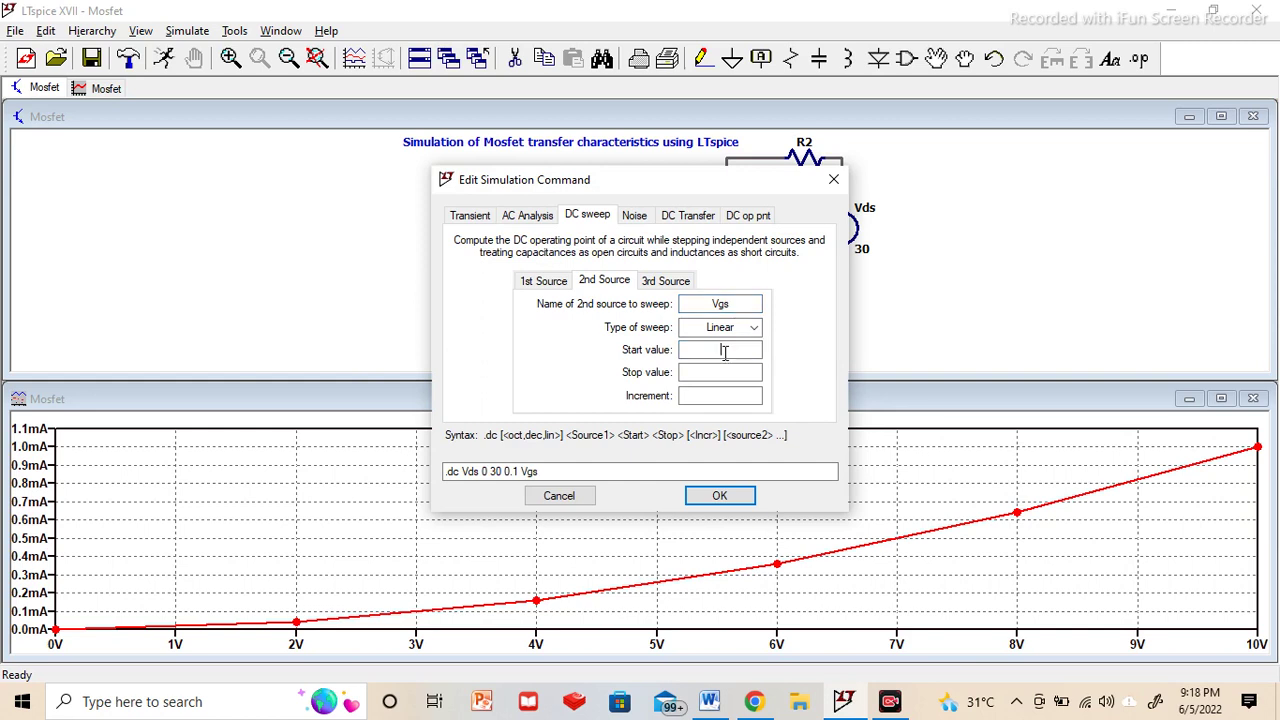
pyautogui.write('0')
pyautogui.click(725, 372)
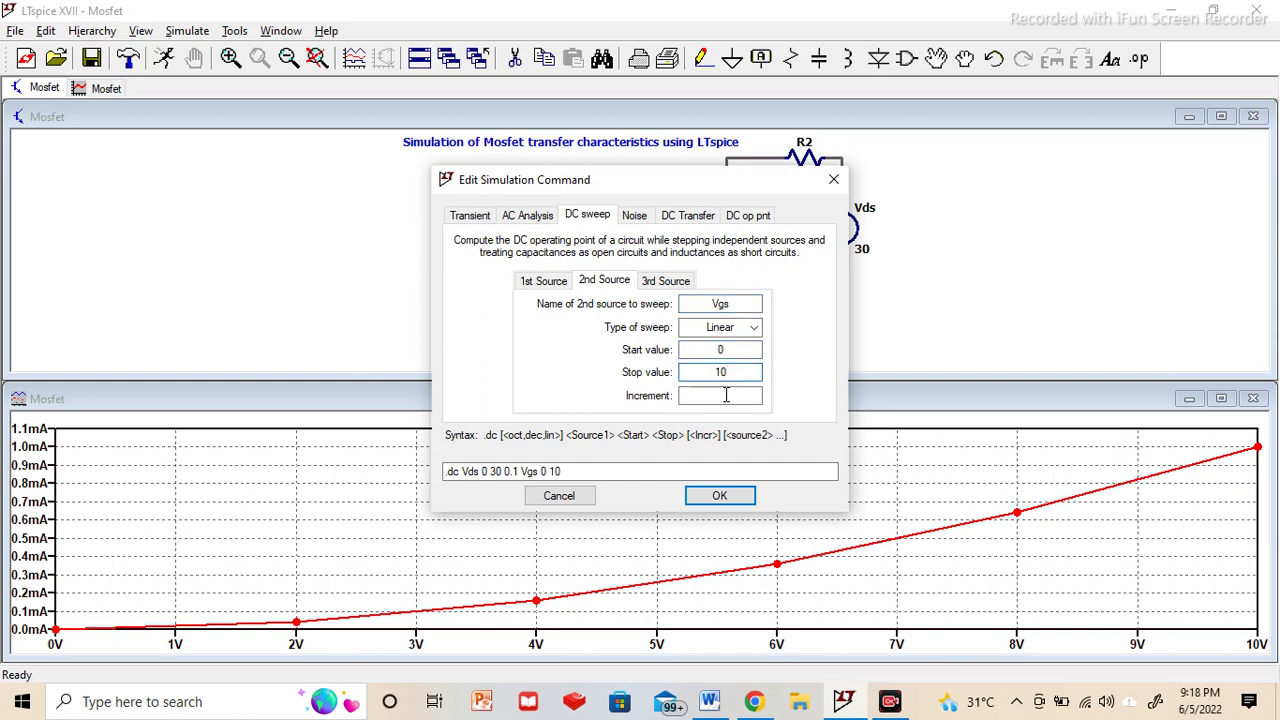
pyautogui.click(726, 396)
pyautogui.write('2')
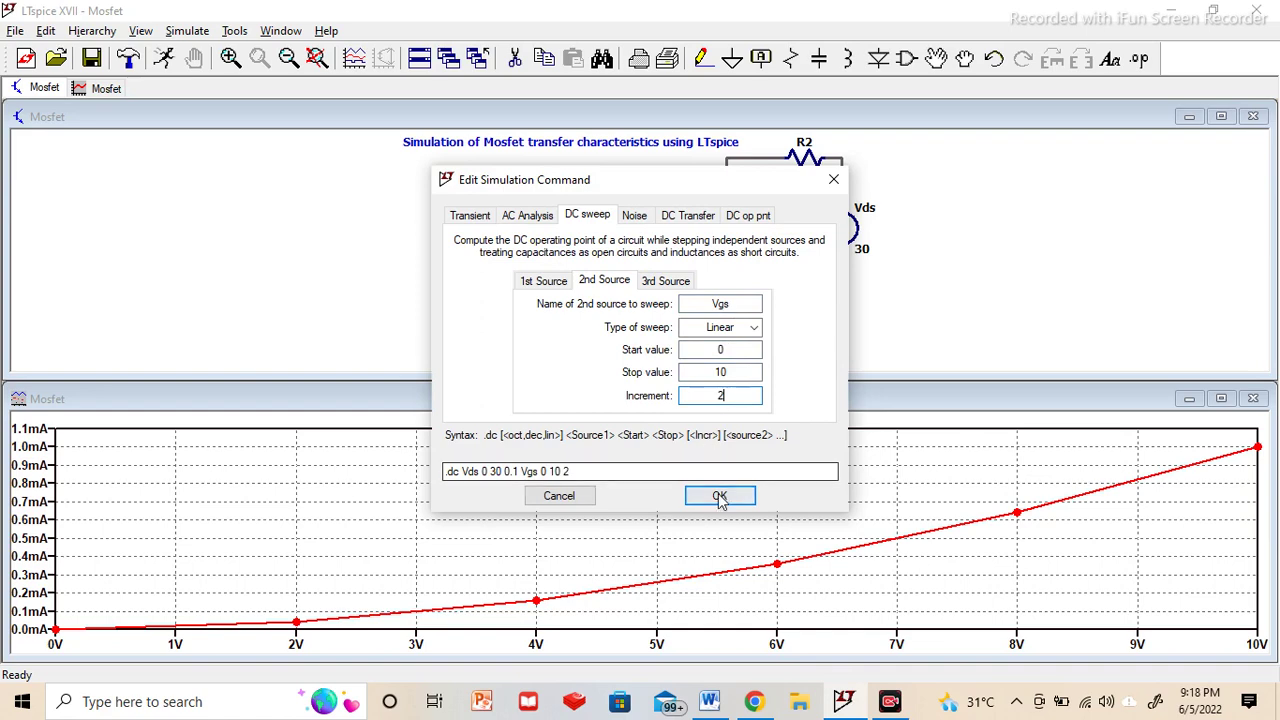
pyautogui.click(720, 495)
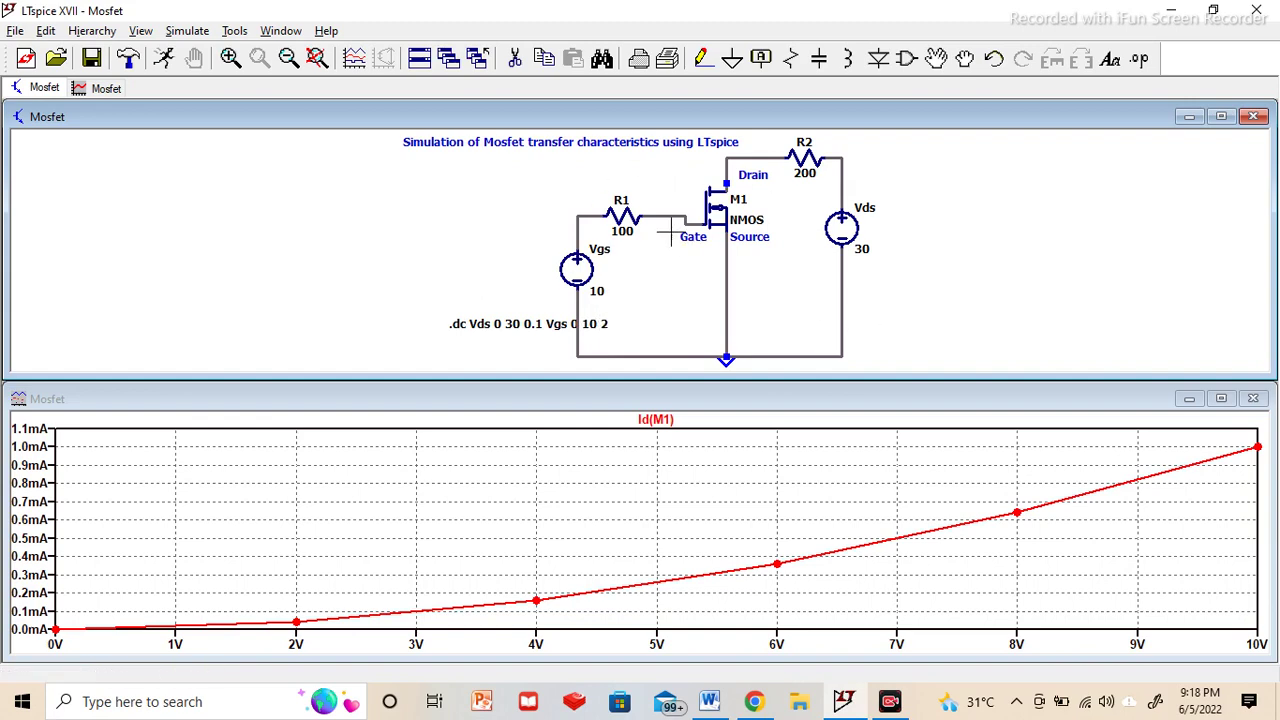
# - Run the nested Vds/Vgs sweep to plot the Id(M1) curve family over 0–30 V
pyautogui.click(165, 59)
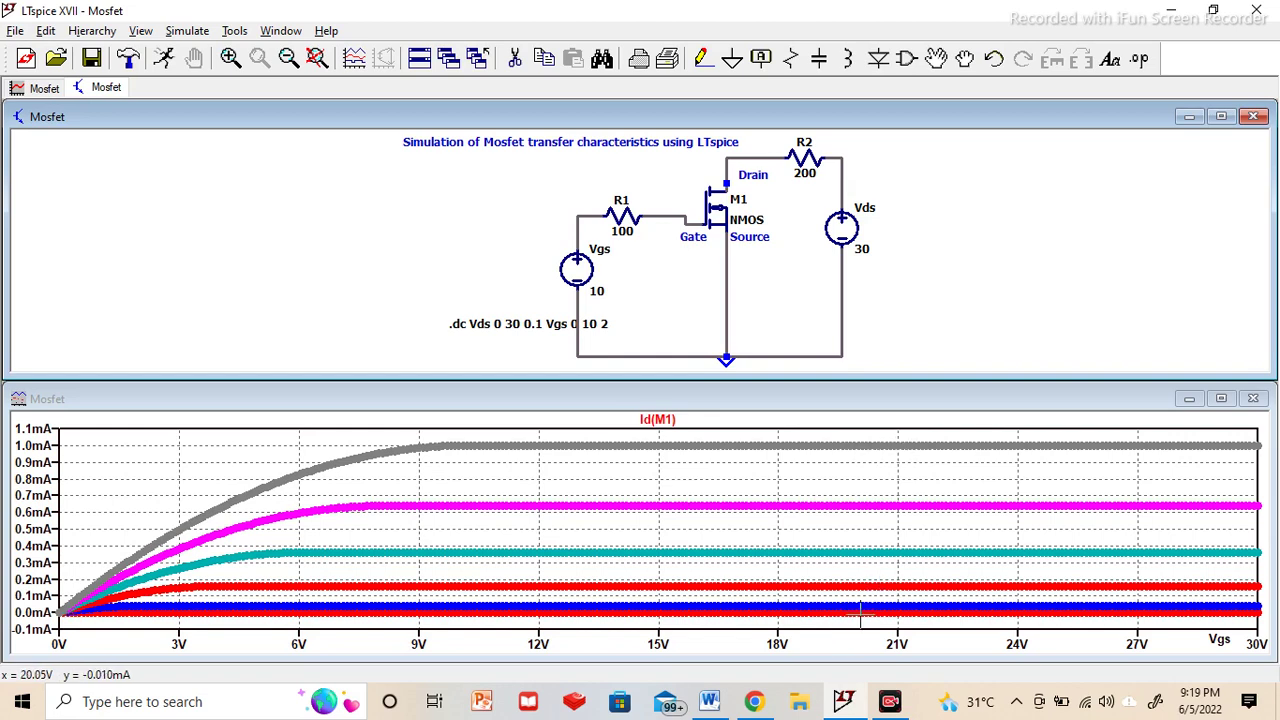
# - Switch off Mark Data Points so the Id(M1) curves show as plain lines
pyautogui.rightClick(812, 475)
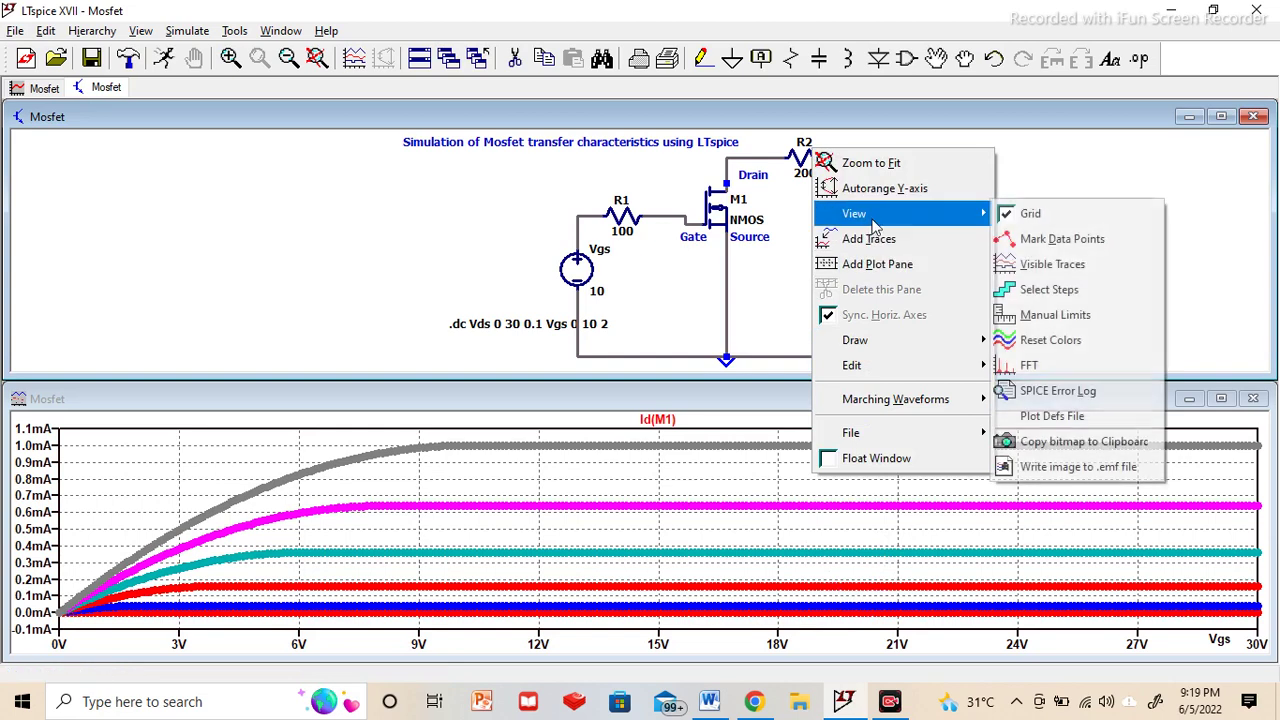
pyautogui.moveTo(990, 218)
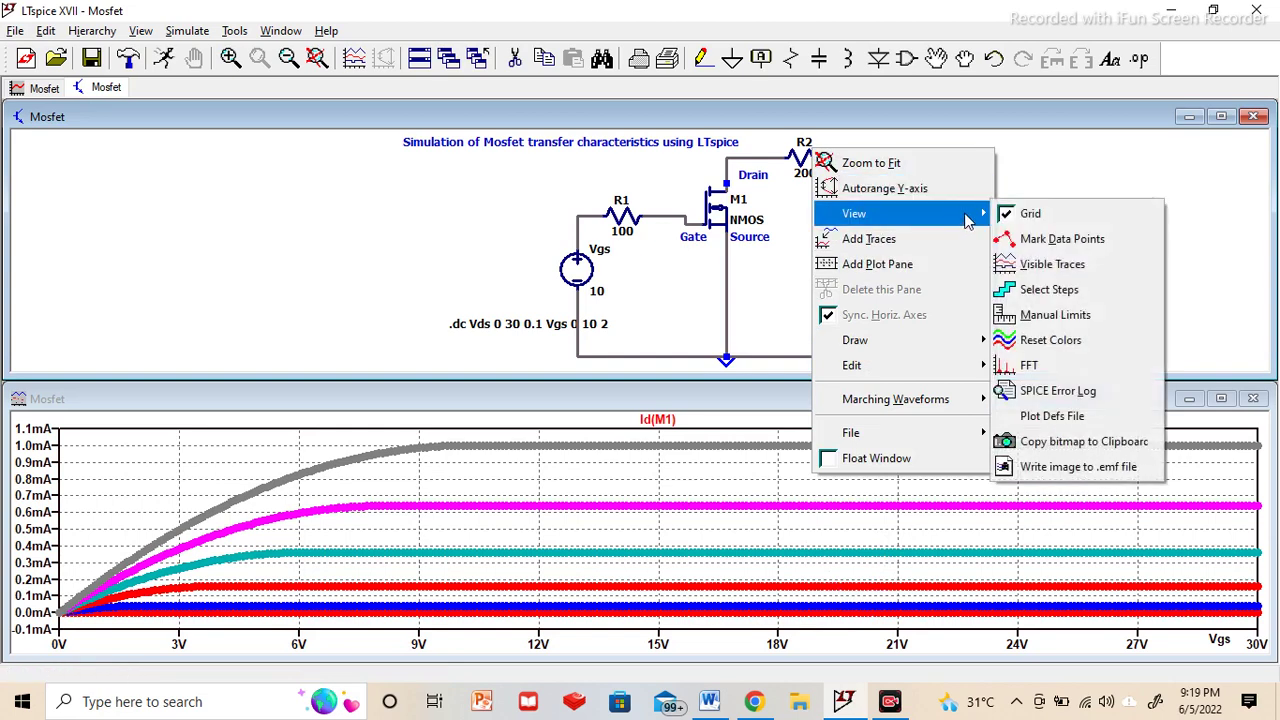
pyautogui.click(1060, 239)
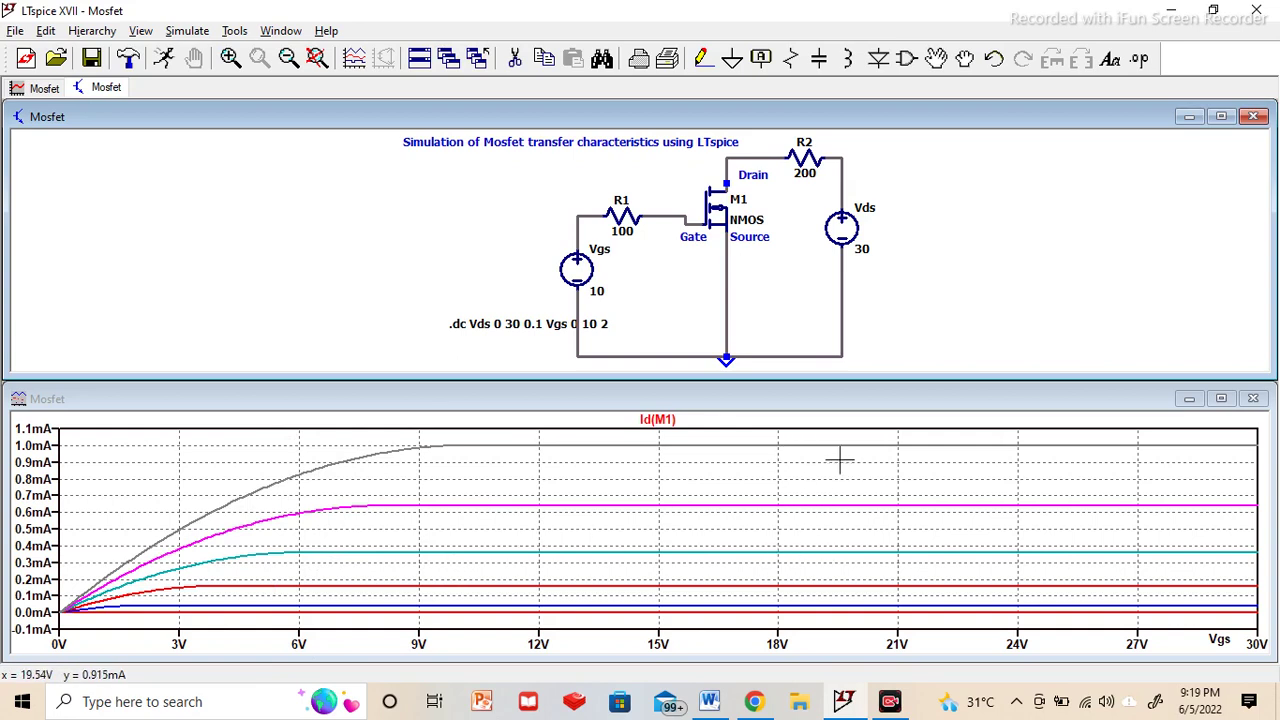
# - Place the text 'Vgs=10V' on the plot beside the top Id(M1) curve near 27 V
pyautogui.rightClick(1040, 453)
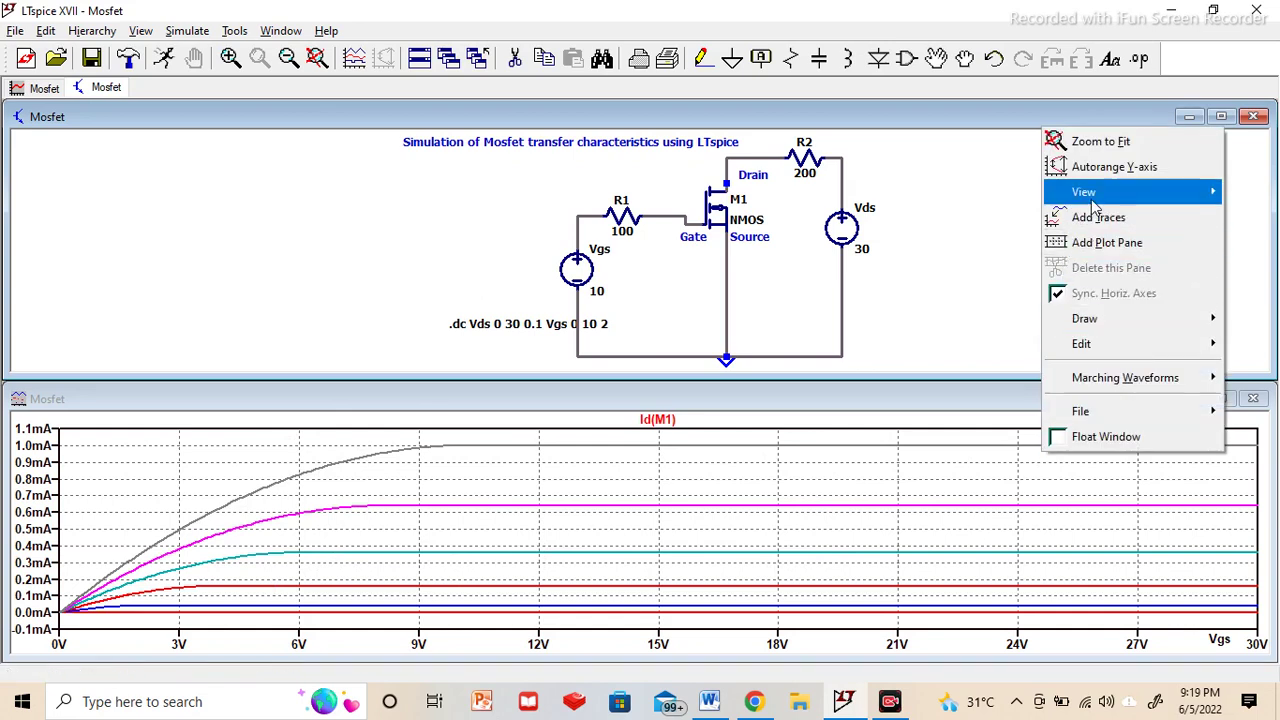
pyautogui.moveTo(1094, 203)
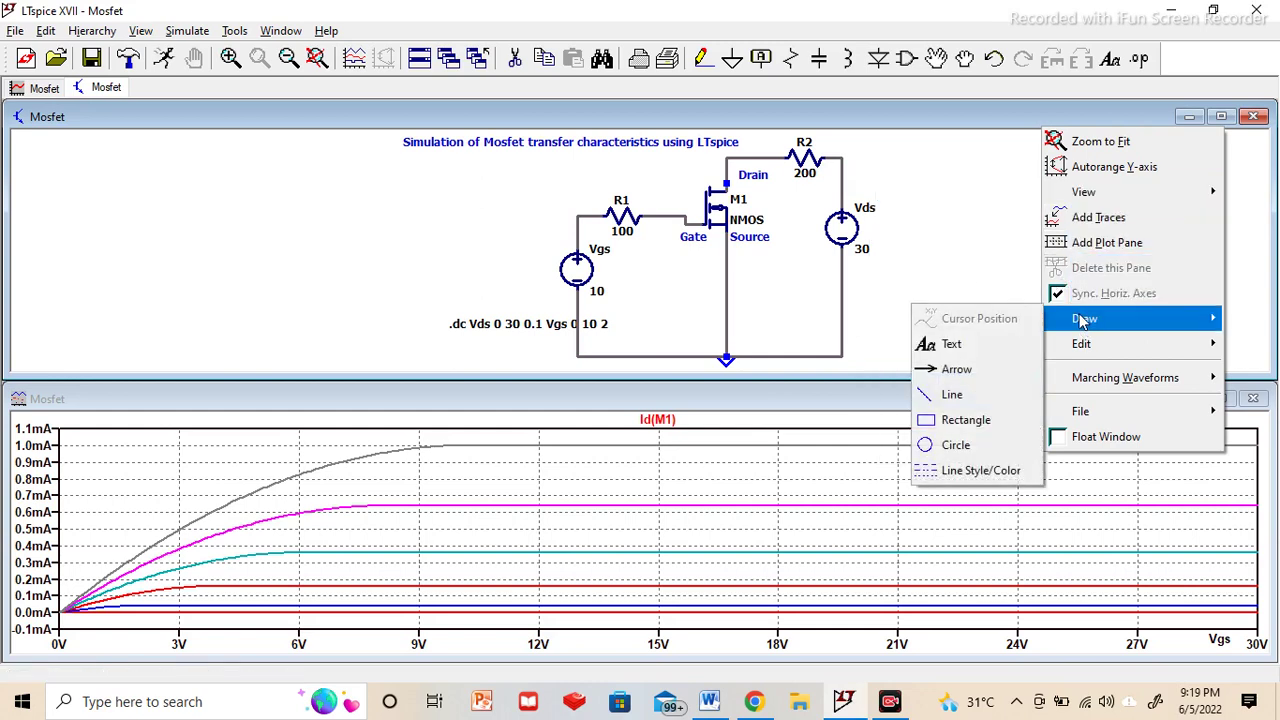
pyautogui.click(954, 347)
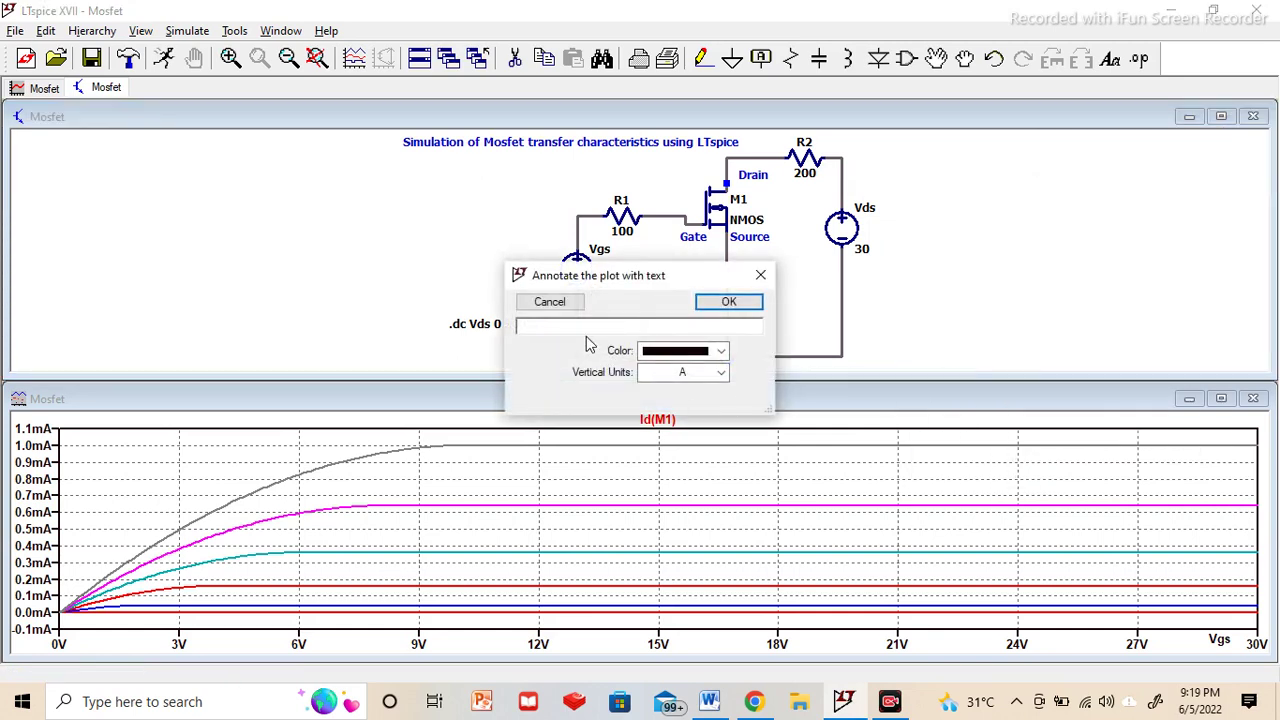
pyautogui.write('Vgs=10V')
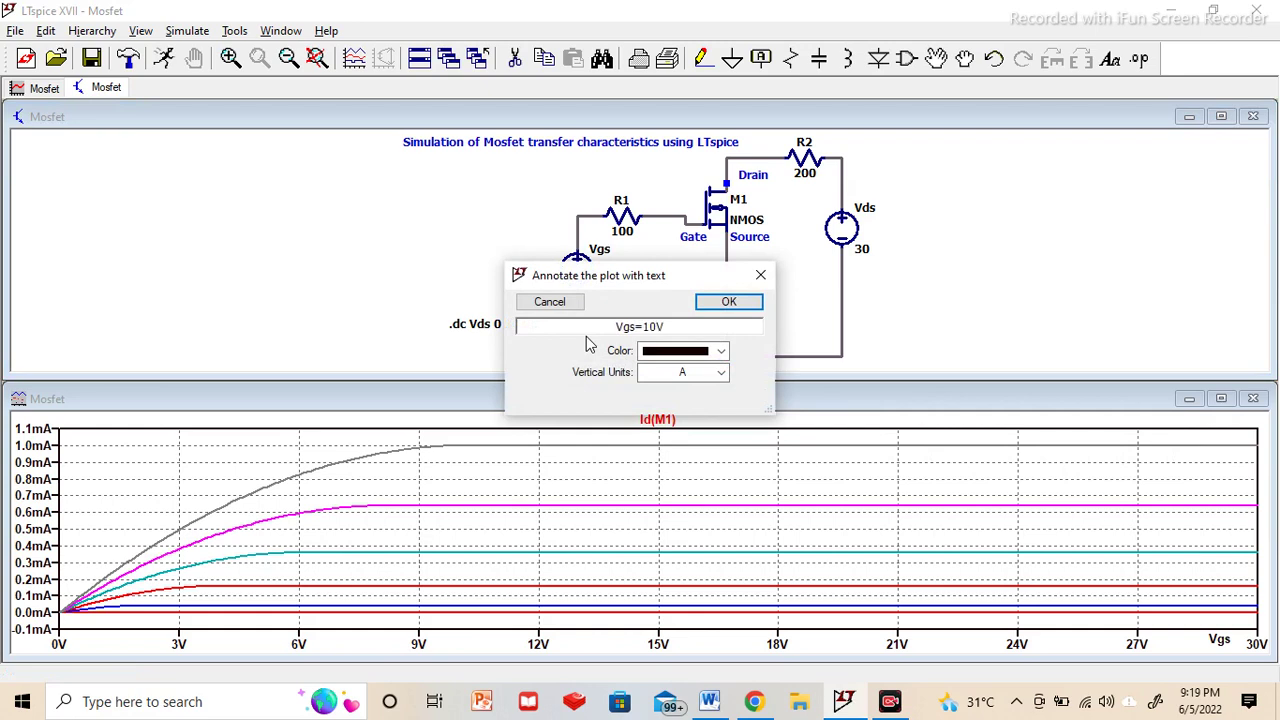
pyautogui.click(710, 300)
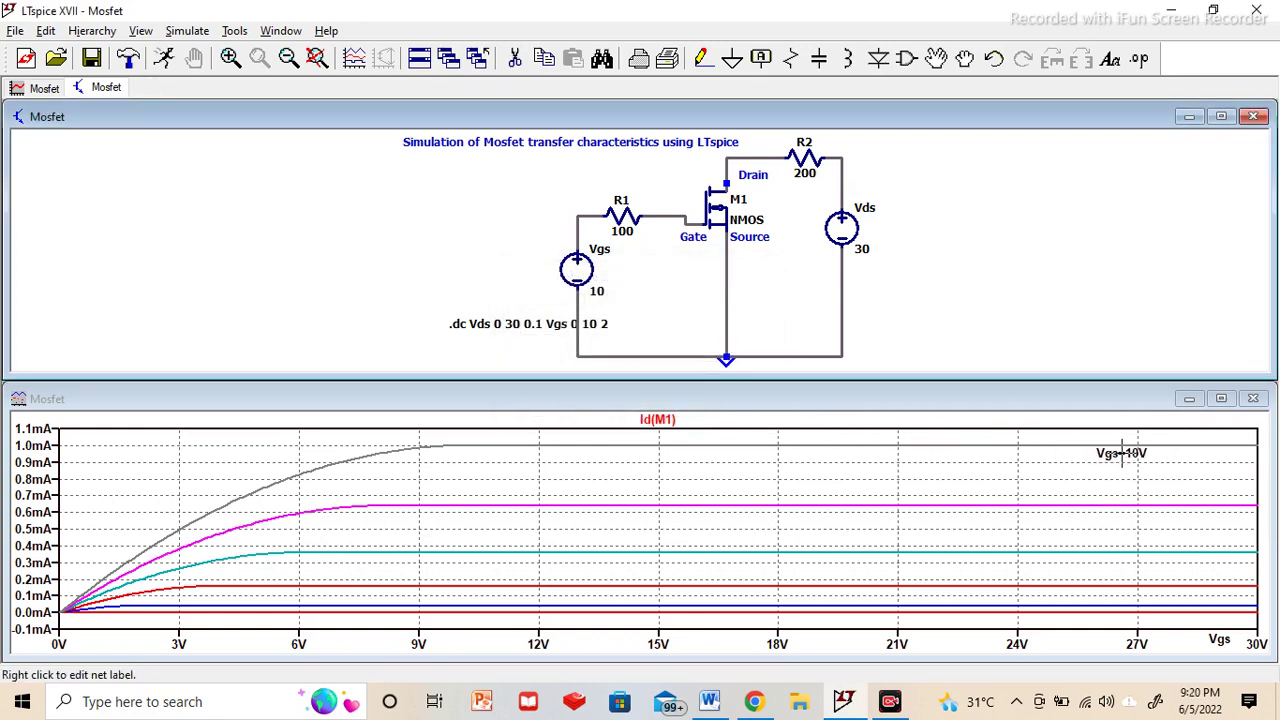
pyautogui.click(1108, 456)
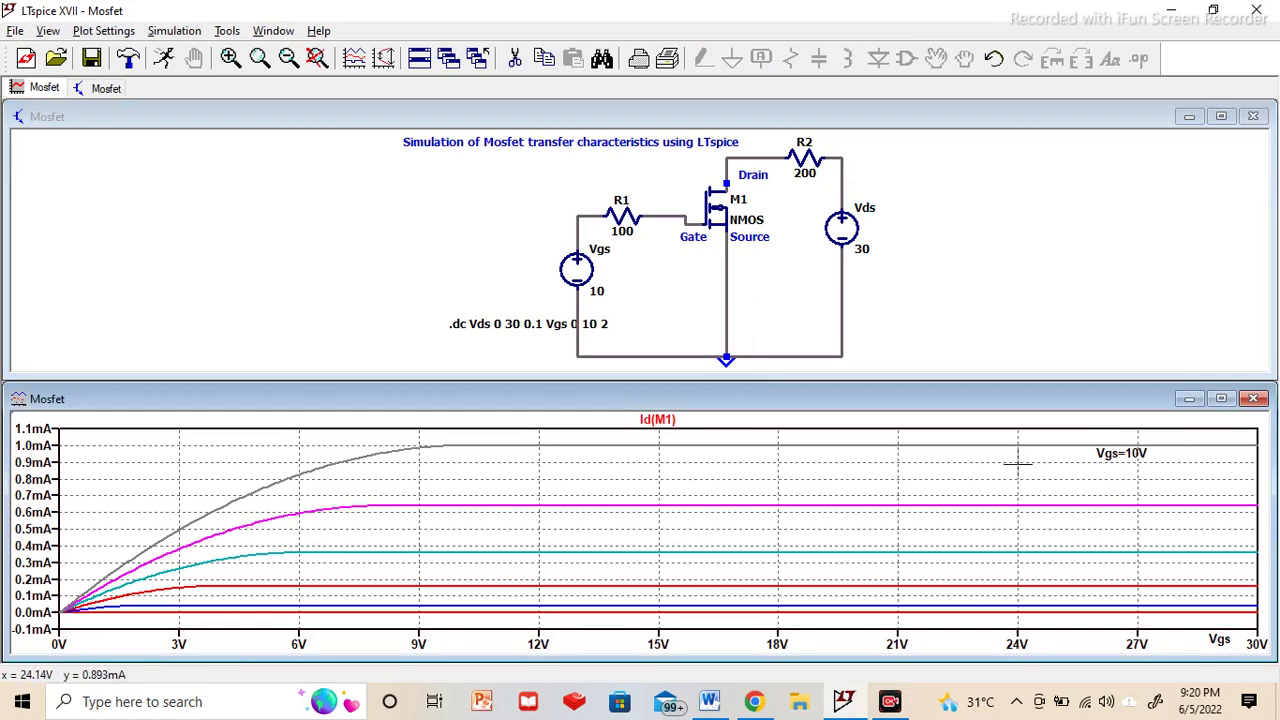